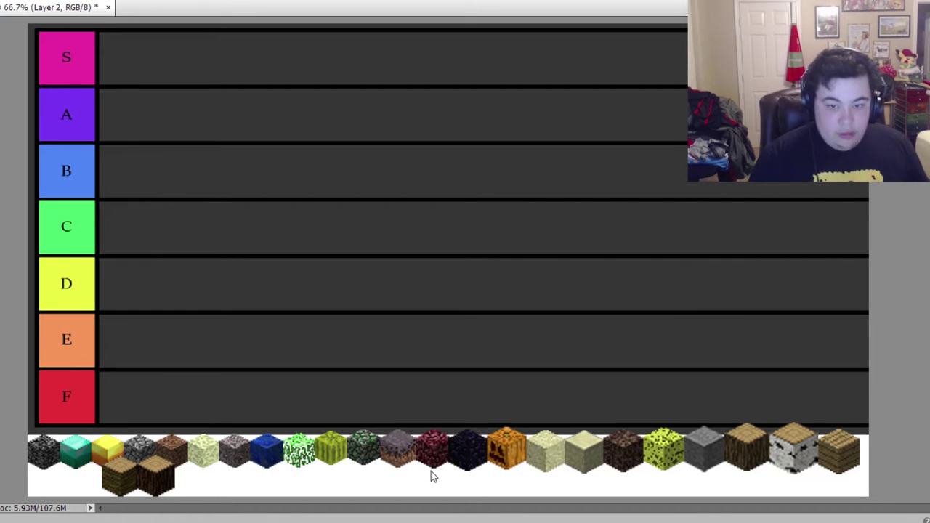
- Move the dark bedrock-like block from the bottom strip into the F row, discarding a stray text entry
{"action": "key", "text": "ctrl+t"}
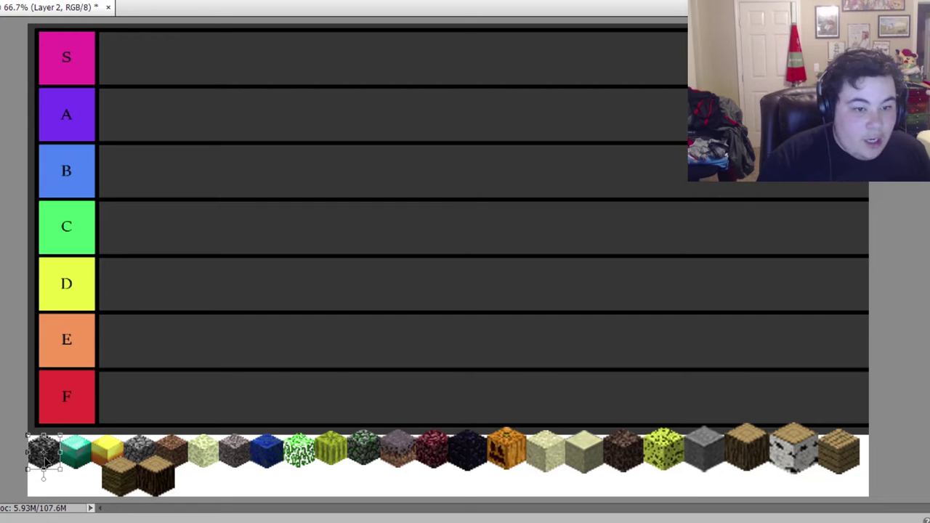
{"action": "mouse_move", "coordinate": [45, 459]}
{"action": "left_mouse_down"}
{"action": "mouse_move", "coordinate": [80, 393]}
{"action": "mouse_move", "coordinate": [256, 334]}
{"action": "mouse_move", "coordinate": [328, 362]}
{"action": "mouse_move", "coordinate": [107, 412]}
{"action": "mouse_move", "coordinate": [173, 392]}
{"action": "mouse_move", "coordinate": [100, 395]}
{"action": "mouse_move", "coordinate": [45, 454]}
{"action": "left_mouse_up"}
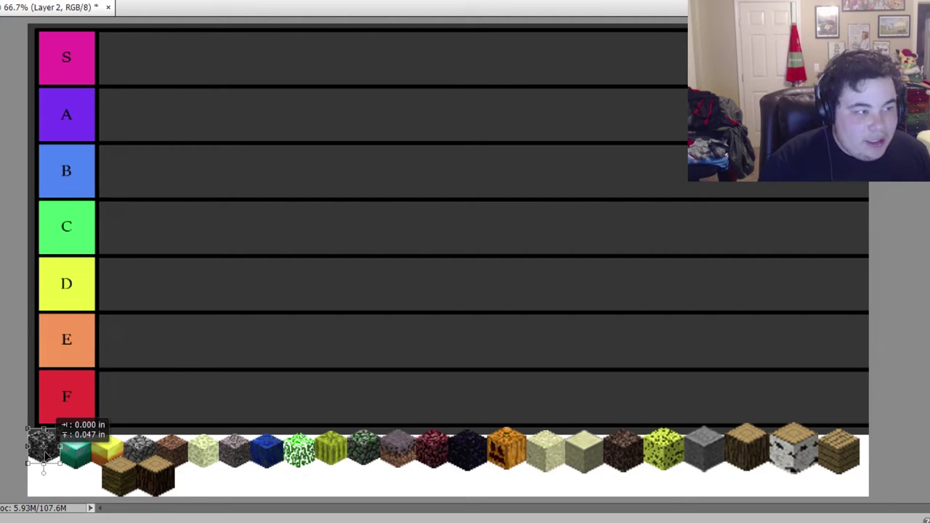
{"action": "mouse_move", "coordinate": [45, 454]}
{"action": "left_mouse_down"}
{"action": "mouse_move", "coordinate": [102, 420]}
{"action": "mouse_move", "coordinate": [118, 421]}
{"action": "mouse_move", "coordinate": [133, 295]}
{"action": "mouse_move", "coordinate": [103, 449]}
{"action": "mouse_move", "coordinate": [64, 454]}
{"action": "mouse_move", "coordinate": [57, 465]}
{"action": "mouse_move", "coordinate": [125, 402]}
{"action": "mouse_move", "coordinate": [217, 221]}
{"action": "mouse_move", "coordinate": [158, 125]}
{"action": "mouse_move", "coordinate": [126, 122]}
{"action": "mouse_move", "coordinate": [247, 356]}
{"action": "mouse_move", "coordinate": [170, 300]}
{"action": "mouse_move", "coordinate": [127, 360]}
{"action": "mouse_move", "coordinate": [128, 404]}
{"action": "left_mouse_up"}
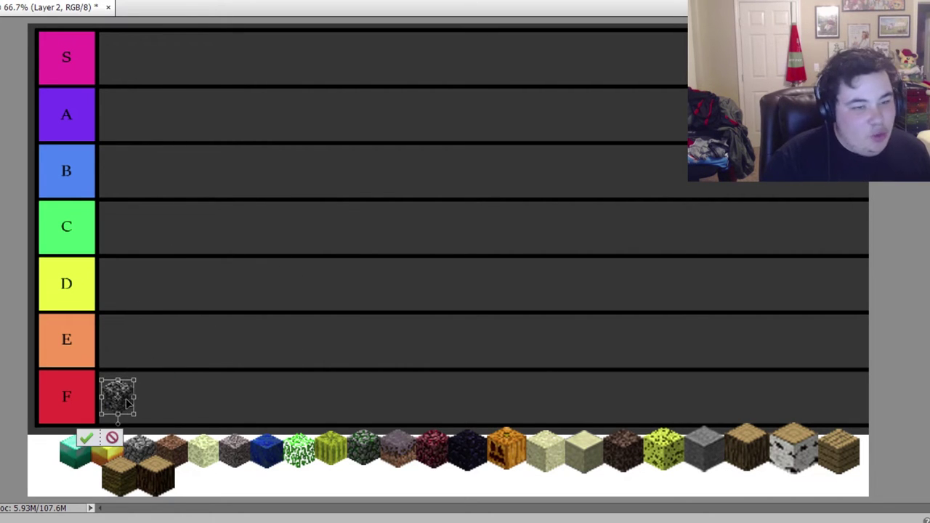
{"action": "left_click", "coordinate": [86, 438]}
{"action": "left_click", "coordinate": [263, 452]}
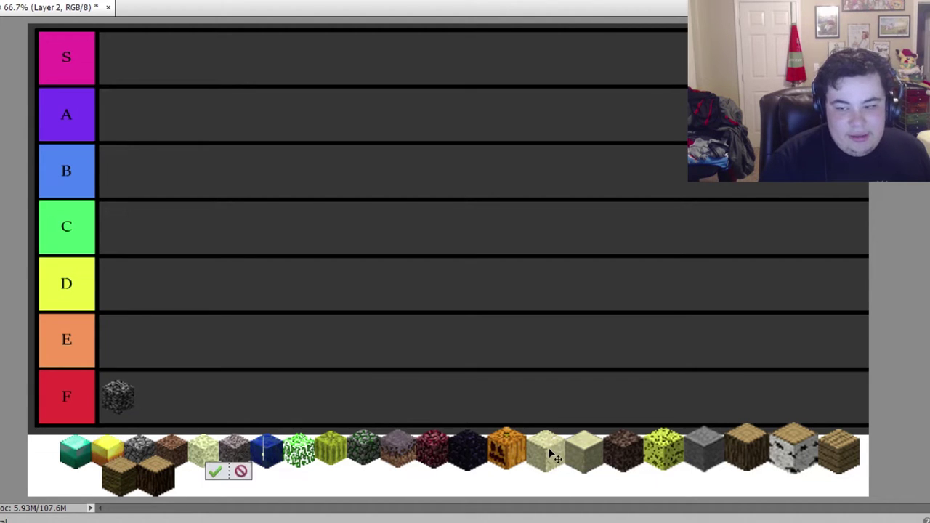
{"action": "left_click", "coordinate": [241, 472]}
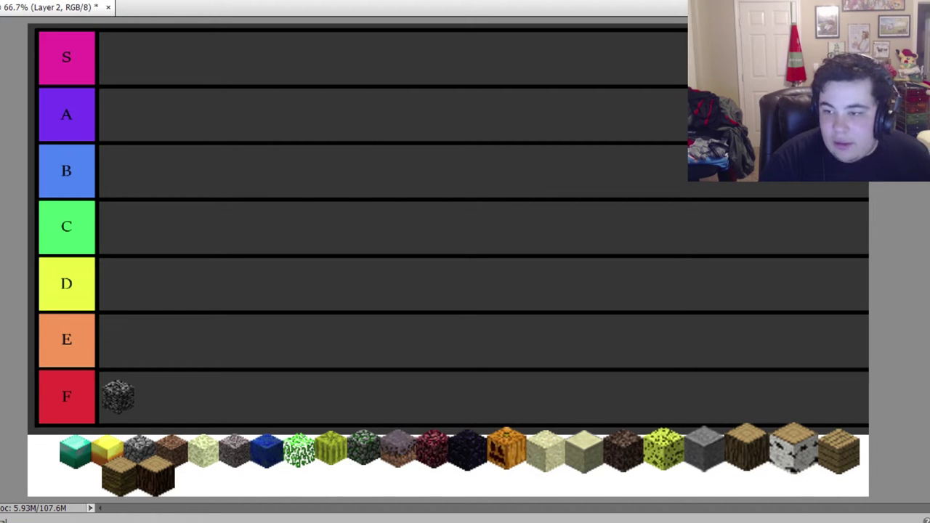
- Move the striped melon block up into the B tier row
{"action": "key", "text": "alt+period"}
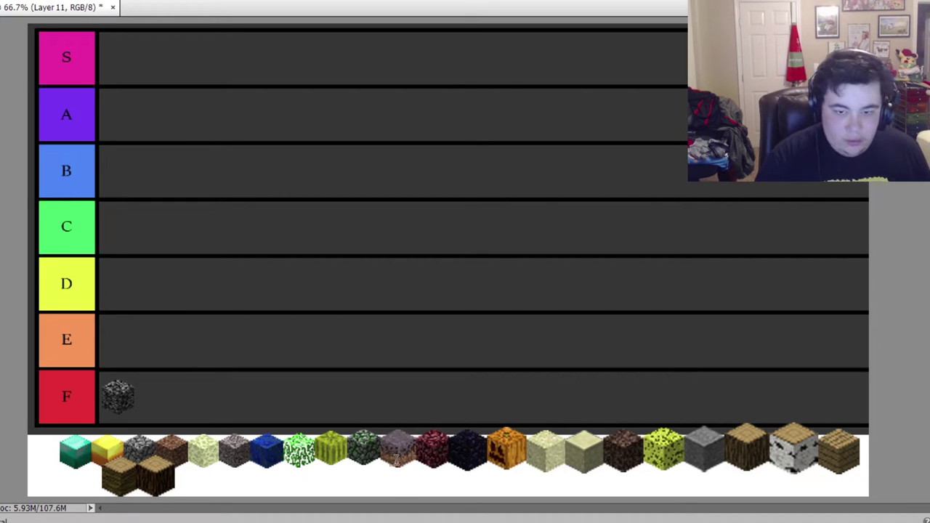
{"action": "key", "text": "ctrl+t"}
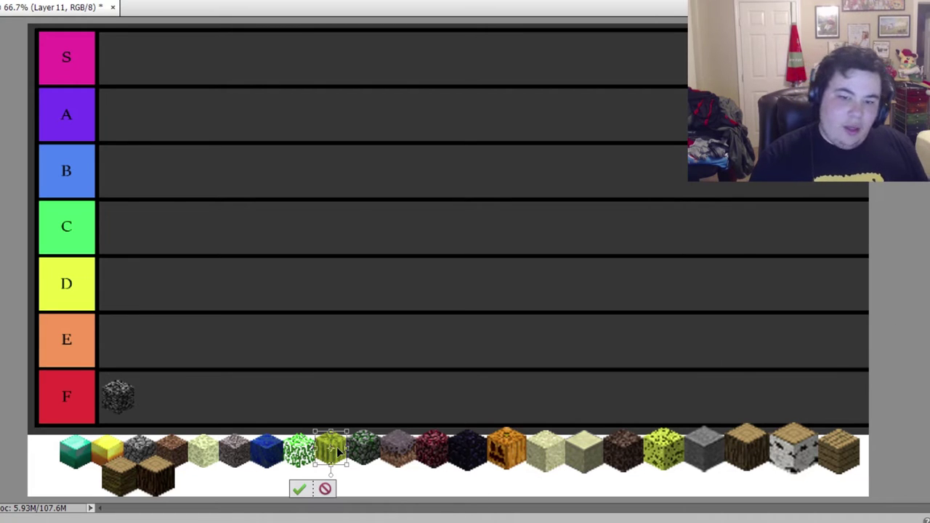
{"action": "mouse_move", "coordinate": [338, 453]}
{"action": "left_mouse_down"}
{"action": "mouse_move", "coordinate": [332, 416]}
{"action": "mouse_move", "coordinate": [156, 404]}
{"action": "mouse_move", "coordinate": [167, 398]}
{"action": "mouse_move", "coordinate": [153, 347]}
{"action": "mouse_move", "coordinate": [128, 346]}
{"action": "mouse_move", "coordinate": [130, 172]}
{"action": "left_mouse_up"}
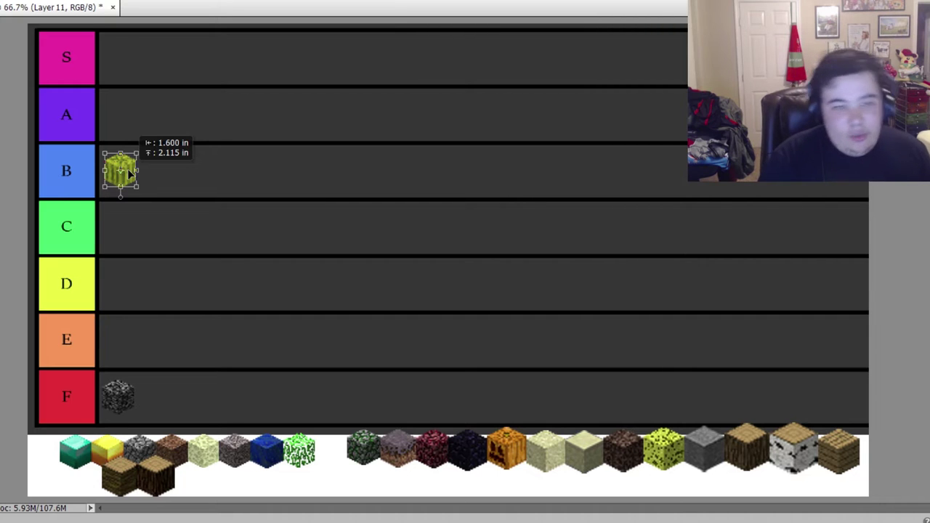
{"action": "mouse_move", "coordinate": [129, 173]}
{"action": "left_mouse_down"}
{"action": "mouse_move", "coordinate": [129, 161]}
{"action": "mouse_move", "coordinate": [131, 176]}
{"action": "left_mouse_up"}
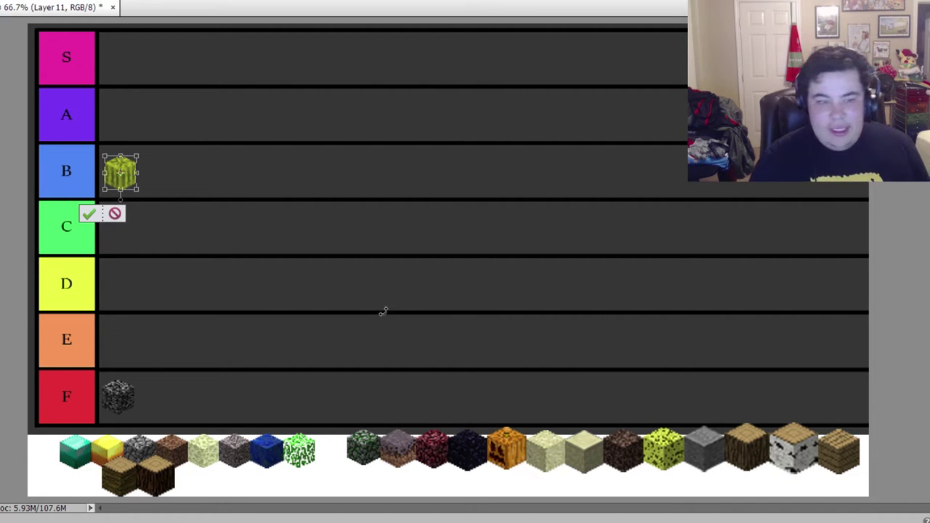
{"action": "left_click", "coordinate": [89, 214]}
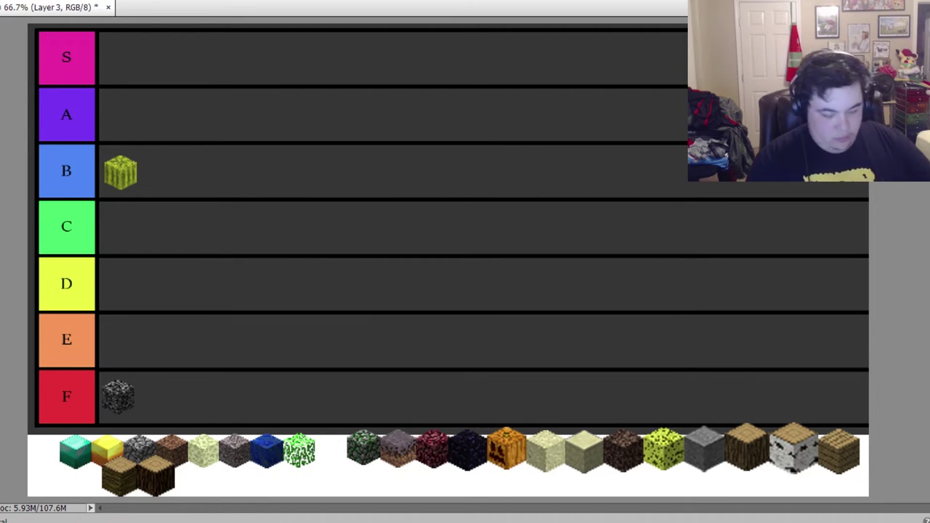
- Move the teal block up into the D tier row
{"action": "key", "text": "ctrl+t"}
{"action": "mouse_move", "coordinate": [77, 458]}
{"action": "left_mouse_down"}
{"action": "mouse_move", "coordinate": [101, 420]}
{"action": "mouse_move", "coordinate": [226, 341]}
{"action": "mouse_move", "coordinate": [183, 340]}
{"action": "mouse_move", "coordinate": [210, 303]}
{"action": "mouse_move", "coordinate": [320, 206]}
{"action": "mouse_move", "coordinate": [160, 160]}
{"action": "mouse_move", "coordinate": [128, 81]}
{"action": "mouse_move", "coordinate": [170, 377]}
{"action": "mouse_move", "coordinate": [127, 348]}
{"action": "mouse_move", "coordinate": [161, 396]}
{"action": "mouse_move", "coordinate": [131, 338]}
{"action": "left_mouse_up"}
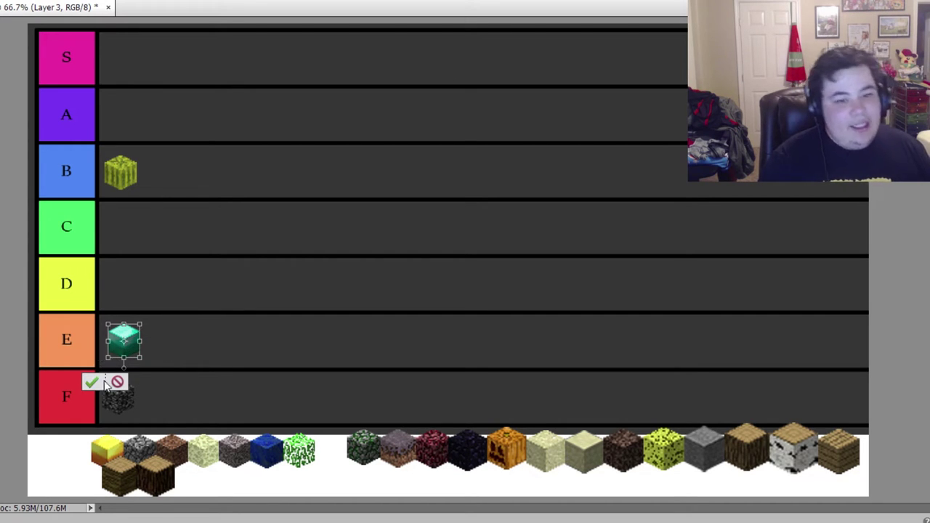
{"action": "key", "text": "Return"}
{"action": "left_click_drag", "start_coordinate": [134, 341], "coordinate": [131, 287]}
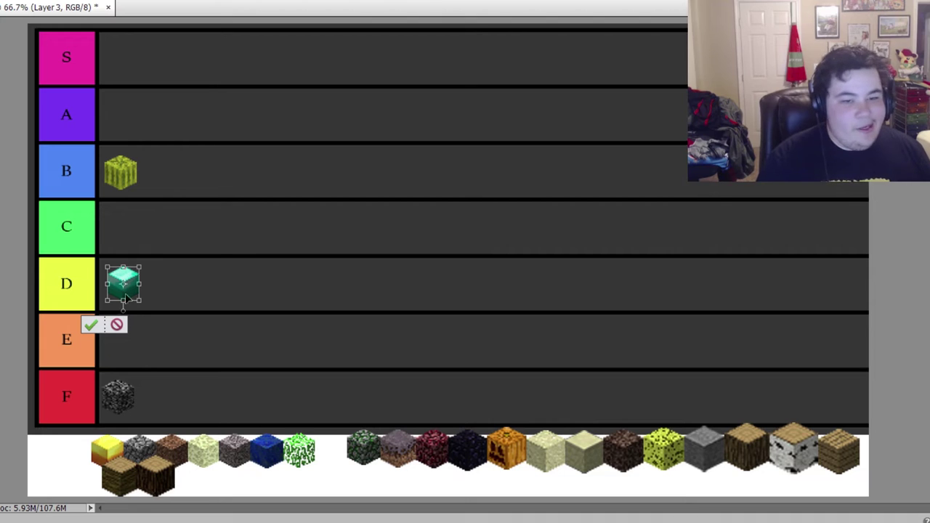
{"action": "left_click", "coordinate": [91, 325]}
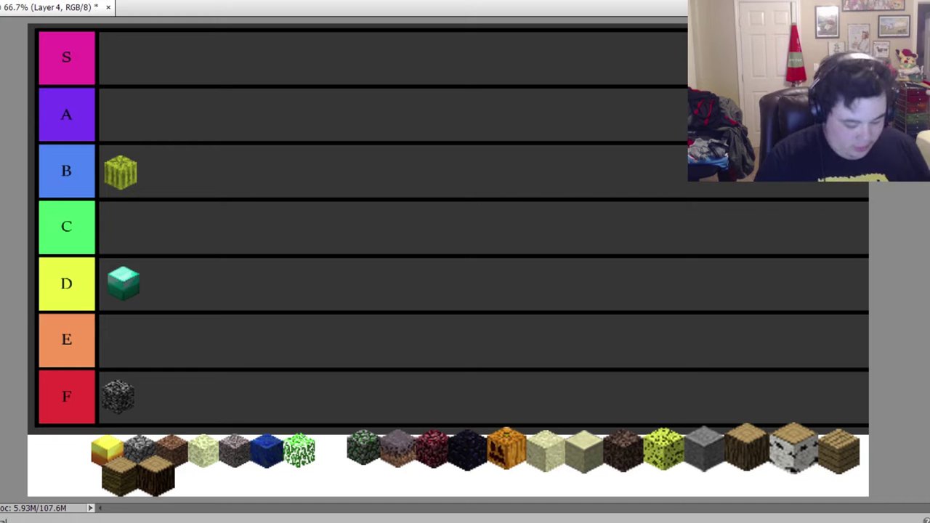
- Place the yellow block beside the teal block in tier D
{"action": "left_click", "coordinate": [107, 450]}
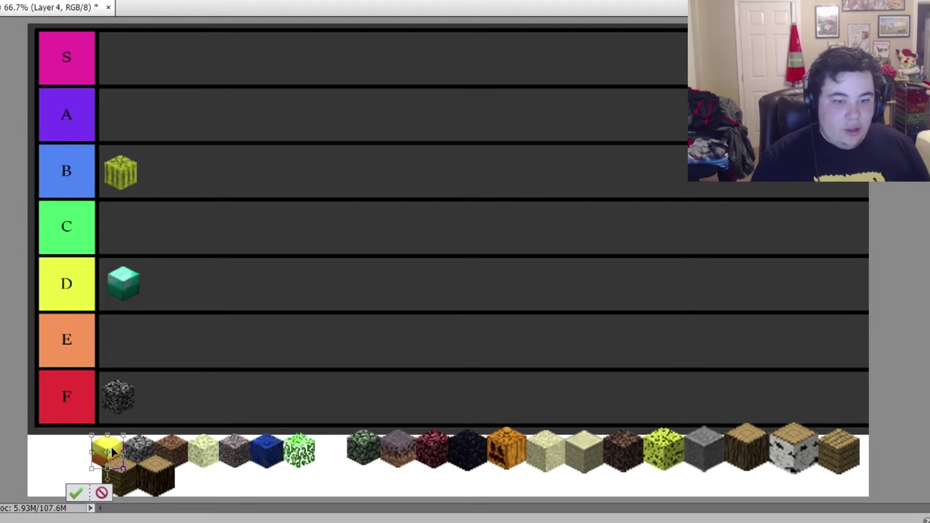
{"action": "mouse_move", "coordinate": [113, 454]}
{"action": "left_mouse_down"}
{"action": "mouse_move", "coordinate": [122, 392]}
{"action": "mouse_move", "coordinate": [155, 334]}
{"action": "mouse_move", "coordinate": [133, 342]}
{"action": "left_mouse_up"}
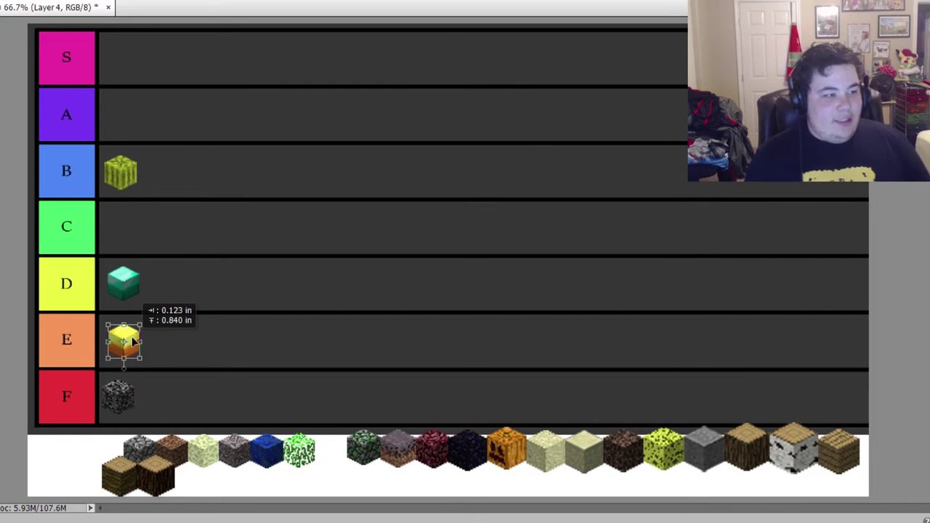
{"action": "mouse_move", "coordinate": [133, 342]}
{"action": "left_mouse_down"}
{"action": "mouse_move", "coordinate": [323, 350]}
{"action": "mouse_move", "coordinate": [109, 340]}
{"action": "mouse_move", "coordinate": [157, 325]}
{"action": "mouse_move", "coordinate": [128, 351]}
{"action": "mouse_move", "coordinate": [130, 335]}
{"action": "mouse_move", "coordinate": [384, 363]}
{"action": "mouse_move", "coordinate": [256, 293]}
{"action": "mouse_move", "coordinate": [154, 285]}
{"action": "mouse_move", "coordinate": [160, 381]}
{"action": "mouse_move", "coordinate": [123, 337]}
{"action": "mouse_move", "coordinate": [131, 338]}
{"action": "mouse_move", "coordinate": [128, 244]}
{"action": "mouse_move", "coordinate": [135, 267]}
{"action": "mouse_move", "coordinate": [127, 275]}
{"action": "mouse_move", "coordinate": [153, 289]}
{"action": "mouse_move", "coordinate": [163, 283]}
{"action": "left_mouse_up"}
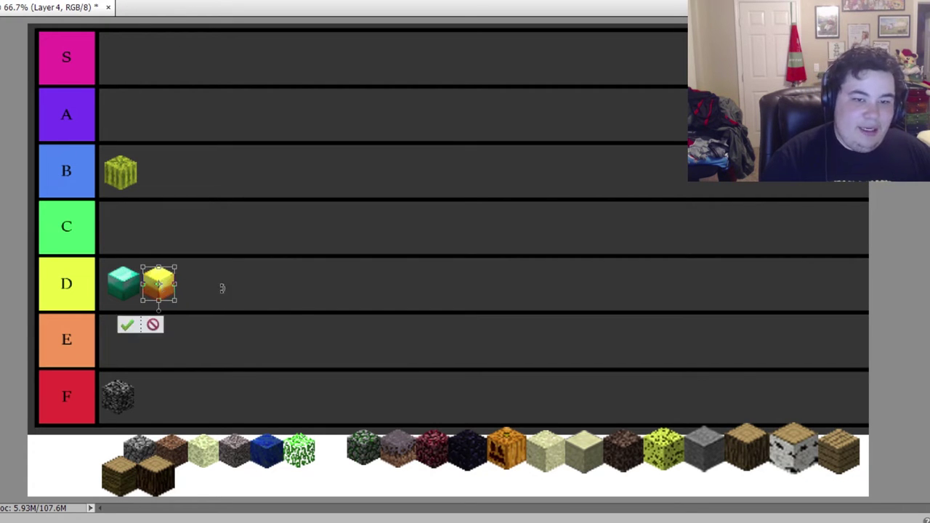
{"action": "left_click", "coordinate": [128, 327]}
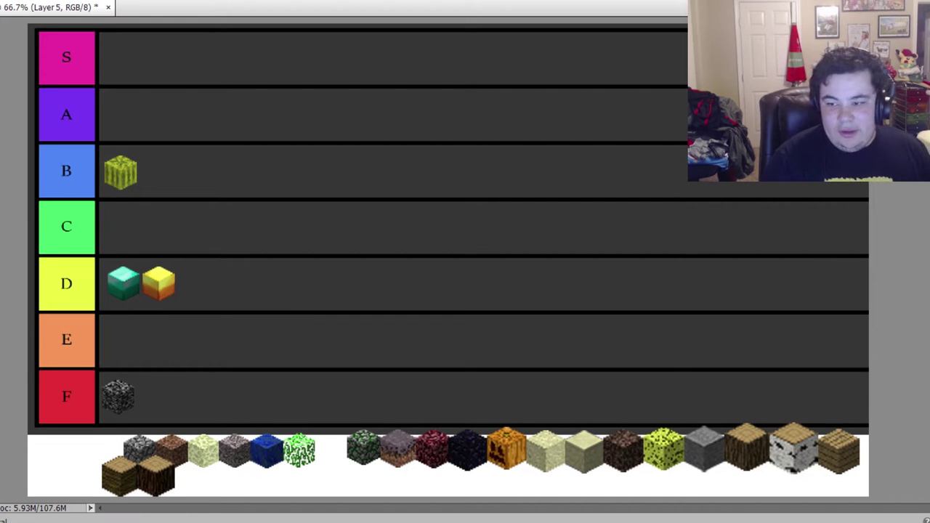
- Move the grey cobblestone block into the A tier row
{"action": "left_click", "coordinate": [138, 449]}
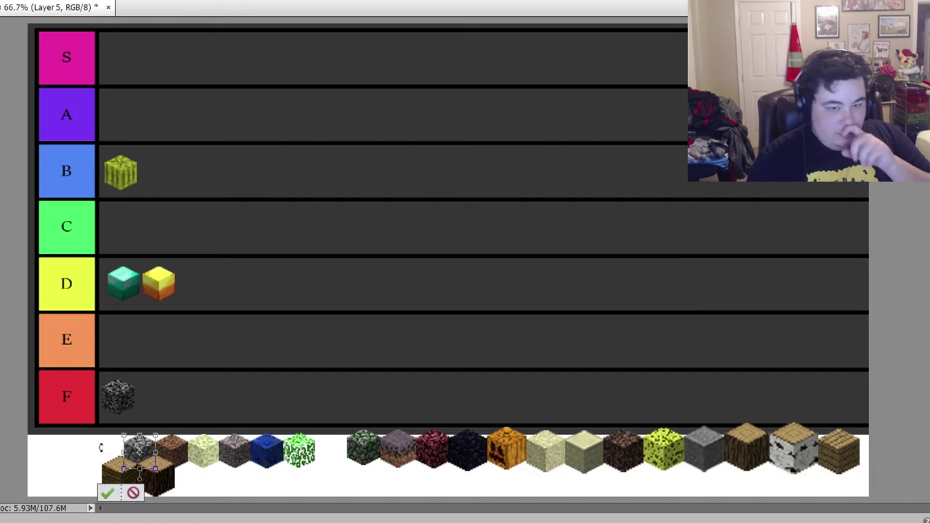
{"action": "mouse_move", "coordinate": [146, 459]}
{"action": "left_mouse_down"}
{"action": "mouse_move", "coordinate": [142, 347]}
{"action": "mouse_move", "coordinate": [132, 341]}
{"action": "mouse_move", "coordinate": [152, 151]}
{"action": "mouse_move", "coordinate": [353, 290]}
{"action": "mouse_move", "coordinate": [335, 211]}
{"action": "mouse_move", "coordinate": [347, 286]}
{"action": "mouse_move", "coordinate": [325, 217]}
{"action": "mouse_move", "coordinate": [239, 207]}
{"action": "mouse_move", "coordinate": [282, 242]}
{"action": "mouse_move", "coordinate": [295, 224]}
{"action": "mouse_move", "coordinate": [206, 128]}
{"action": "mouse_move", "coordinate": [134, 114]}
{"action": "left_mouse_up"}
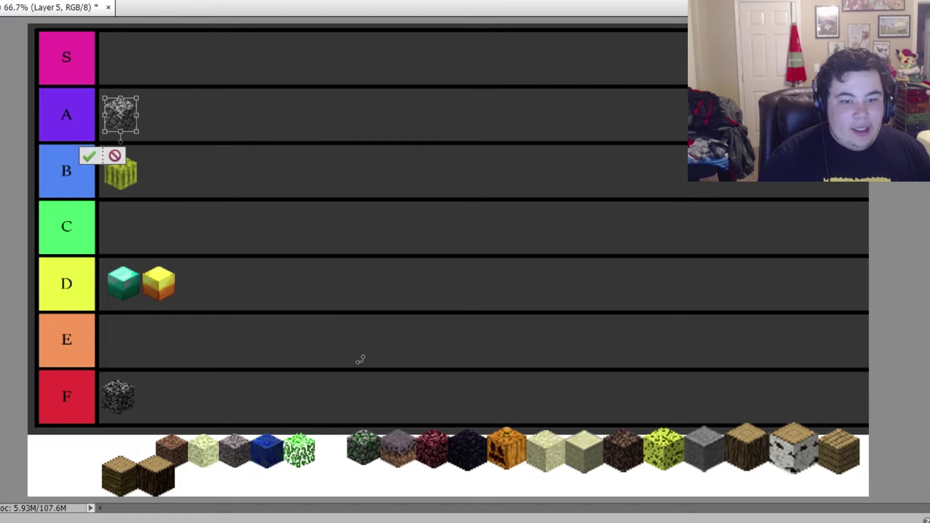
{"action": "left_click", "coordinate": [91, 157]}
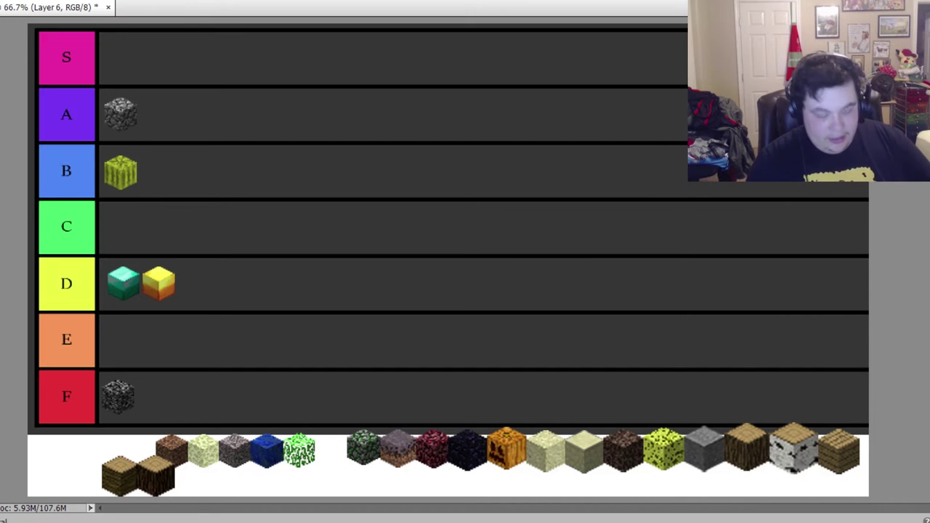
- Move the brown dirt block into the S tier row
{"action": "left_click", "coordinate": [172, 452]}
{"action": "mouse_move", "coordinate": [179, 445]}
{"action": "left_mouse_down"}
{"action": "mouse_move", "coordinate": [198, 318]}
{"action": "mouse_move", "coordinate": [249, 300]}
{"action": "mouse_move", "coordinate": [229, 390]}
{"action": "mouse_move", "coordinate": [321, 233]}
{"action": "mouse_move", "coordinate": [120, 45]}
{"action": "mouse_move", "coordinate": [138, 61]}
{"action": "left_mouse_up"}
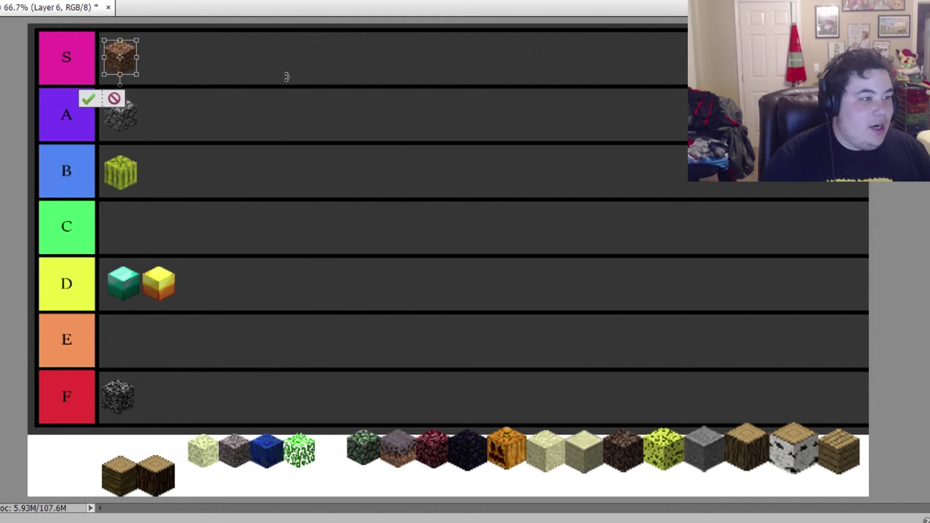
{"action": "left_click", "coordinate": [88, 98]}
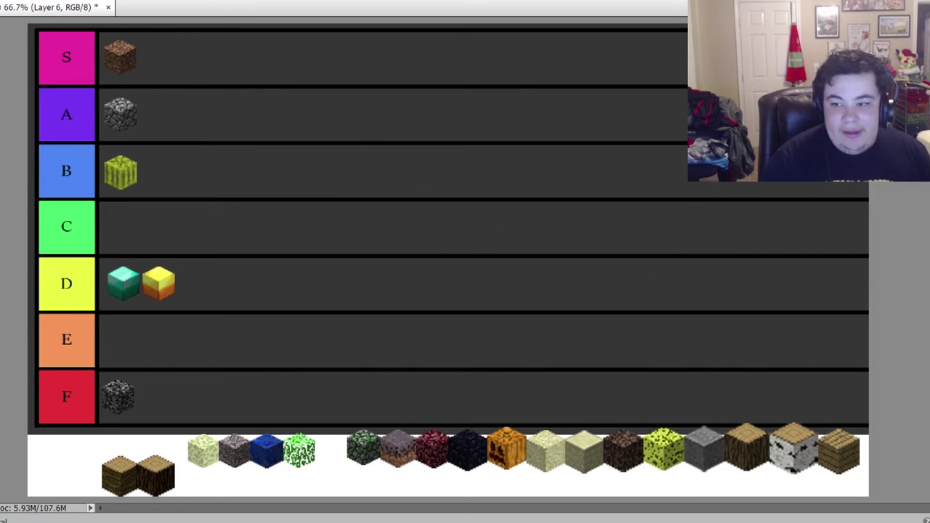
{"action": "key", "text": "ctrl+v"}
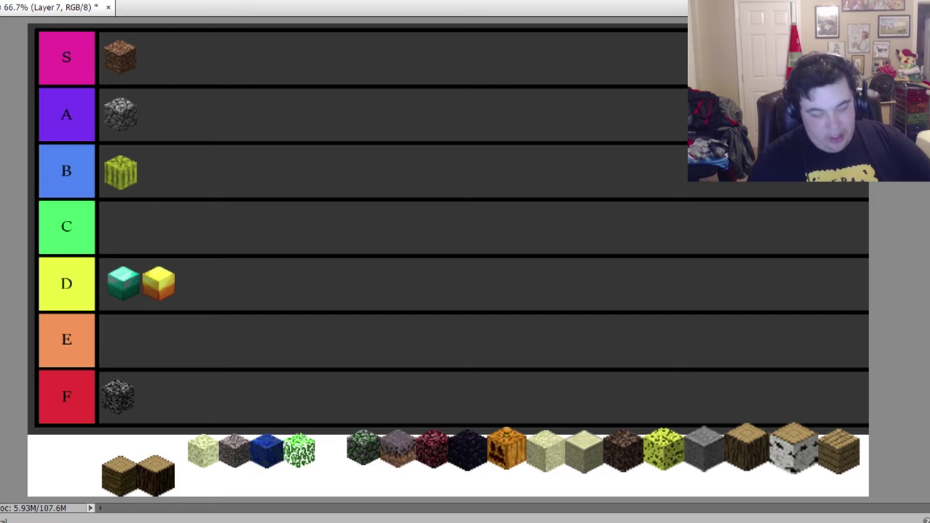
- Move the pale sand-colored block into the E tier row
{"action": "key", "text": "ctrl+t"}
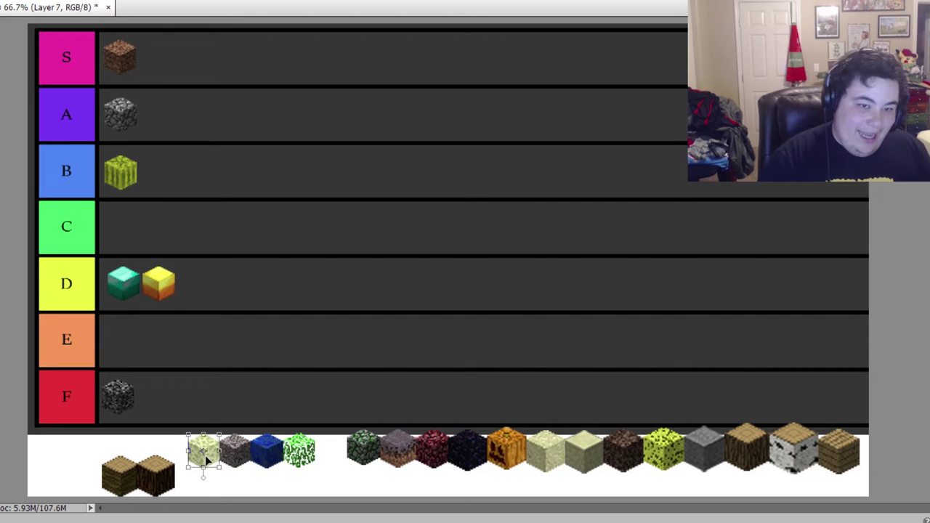
{"action": "mouse_move", "coordinate": [205, 455]}
{"action": "left_mouse_down"}
{"action": "mouse_move", "coordinate": [129, 250]}
{"action": "mouse_move", "coordinate": [178, 251]}
{"action": "mouse_move", "coordinate": [184, 353]}
{"action": "mouse_move", "coordinate": [123, 350]}
{"action": "left_mouse_up"}
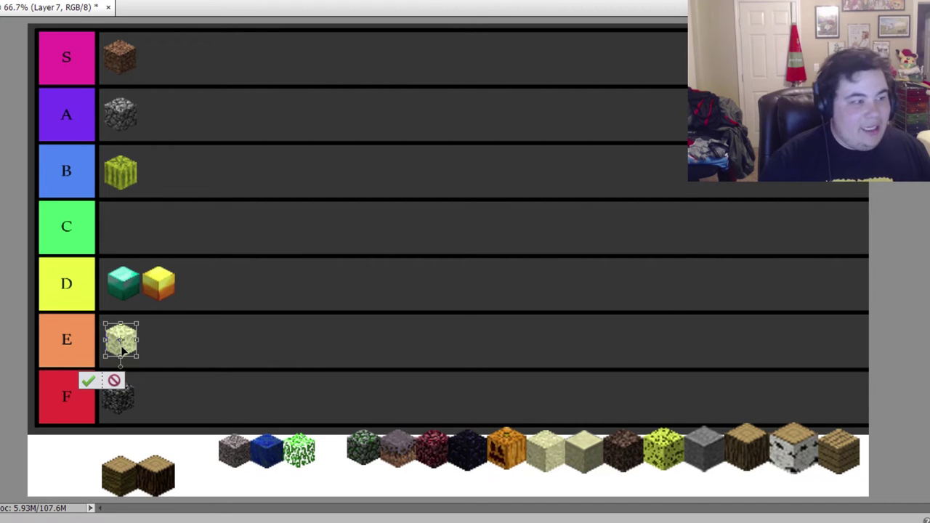
{"action": "left_click", "coordinate": [89, 381]}
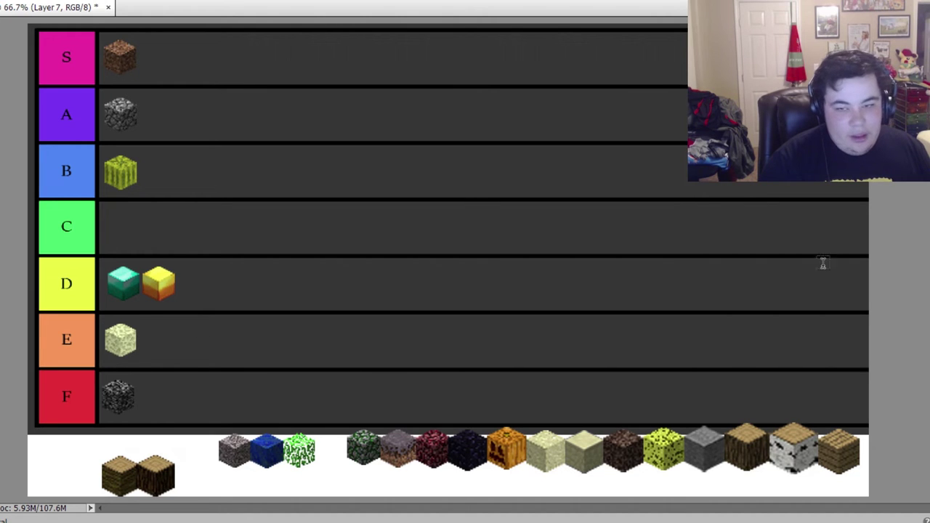
- Move the grey gravel block into the F tier row
{"action": "key", "text": "alt+bracketright"}
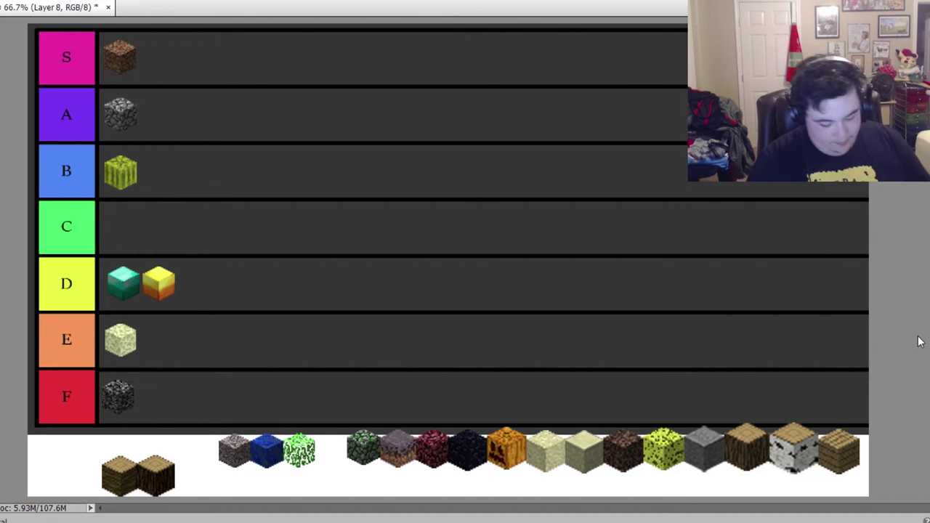
{"action": "key", "text": "ctrl+t"}
{"action": "mouse_move", "coordinate": [239, 458]}
{"action": "left_mouse_down"}
{"action": "mouse_move", "coordinate": [158, 227]}
{"action": "mouse_move", "coordinate": [245, 345]}
{"action": "mouse_move", "coordinate": [155, 390]}
{"action": "mouse_move", "coordinate": [158, 398]}
{"action": "left_mouse_up"}
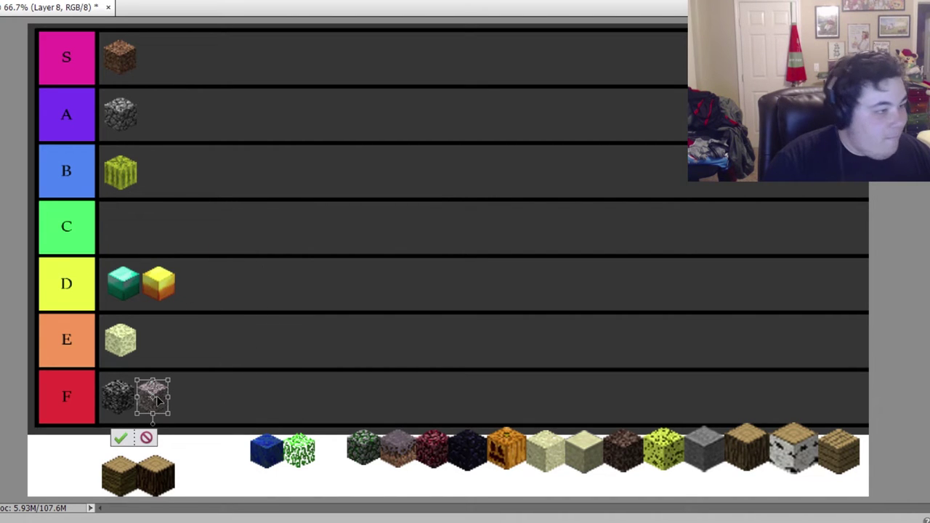
{"action": "left_click", "coordinate": [121, 439]}
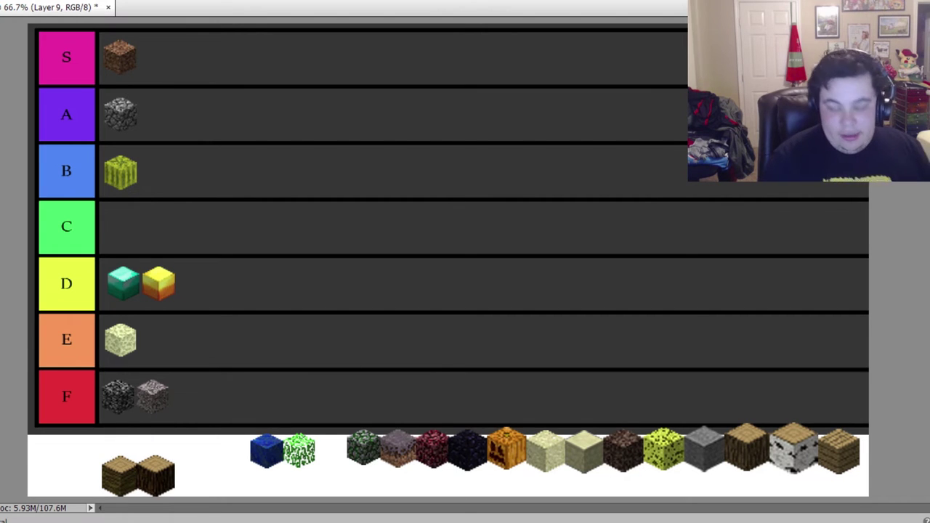
- Move the blue block from the unsorted strip into row C
{"action": "left_click", "coordinate": [267, 450]}
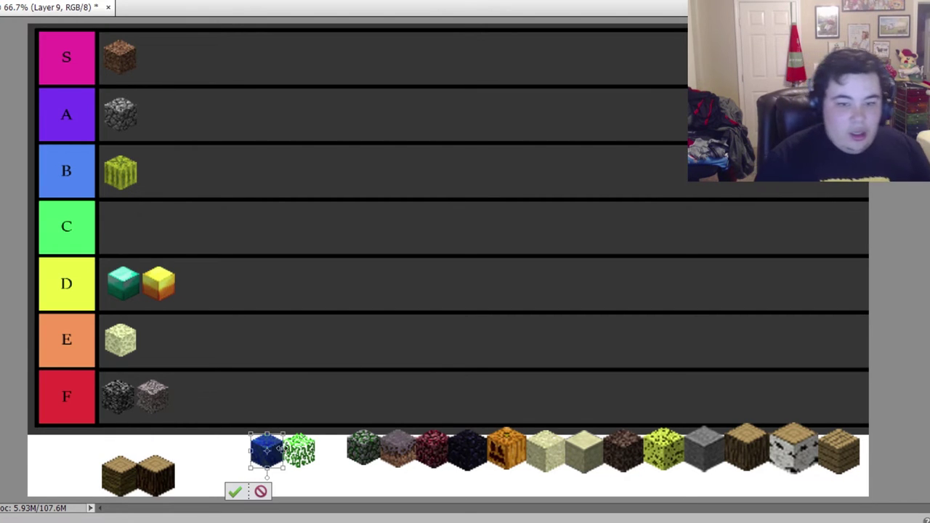
{"action": "mouse_move", "coordinate": [267, 450]}
{"action": "left_mouse_down"}
{"action": "mouse_move", "coordinate": [204, 213]}
{"action": "mouse_move", "coordinate": [185, 232]}
{"action": "mouse_move", "coordinate": [132, 231]}
{"action": "left_mouse_up"}
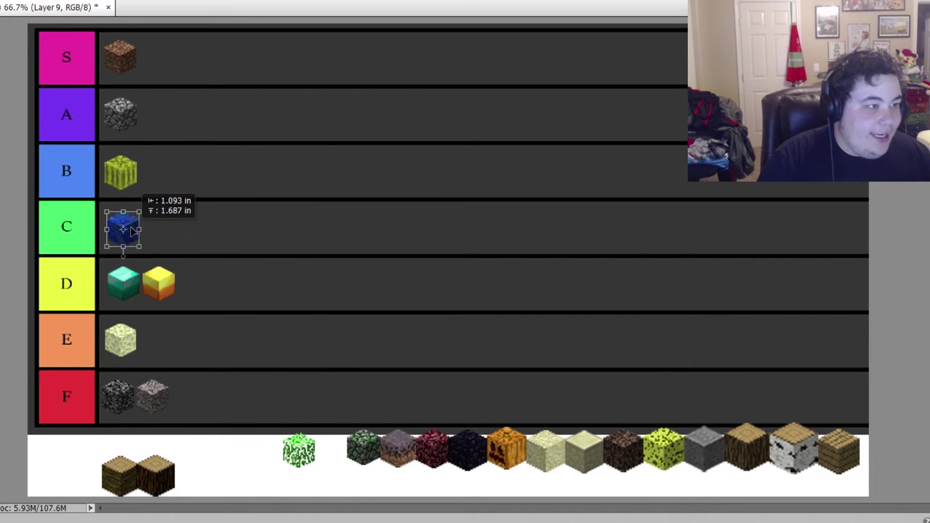
{"action": "left_click_drag", "start_coordinate": [132, 231], "coordinate": [133, 232]}
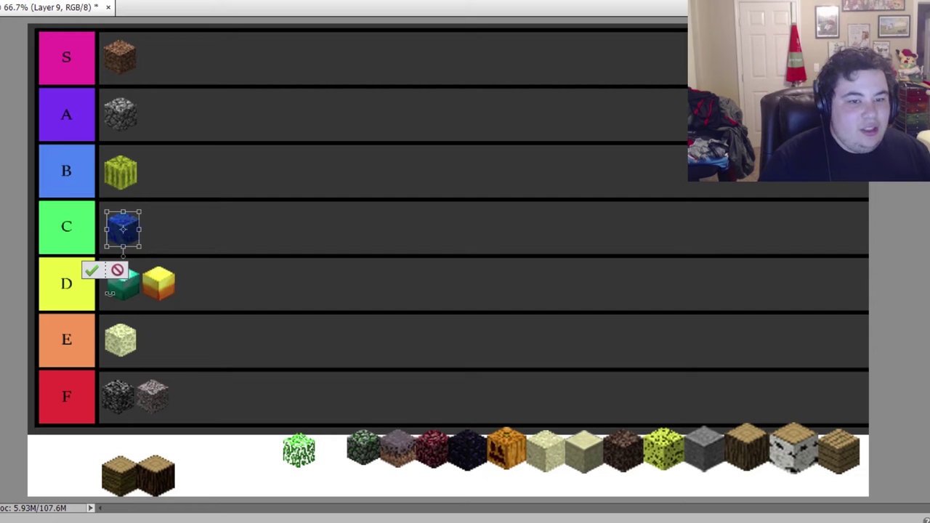
{"action": "left_click", "coordinate": [93, 272]}
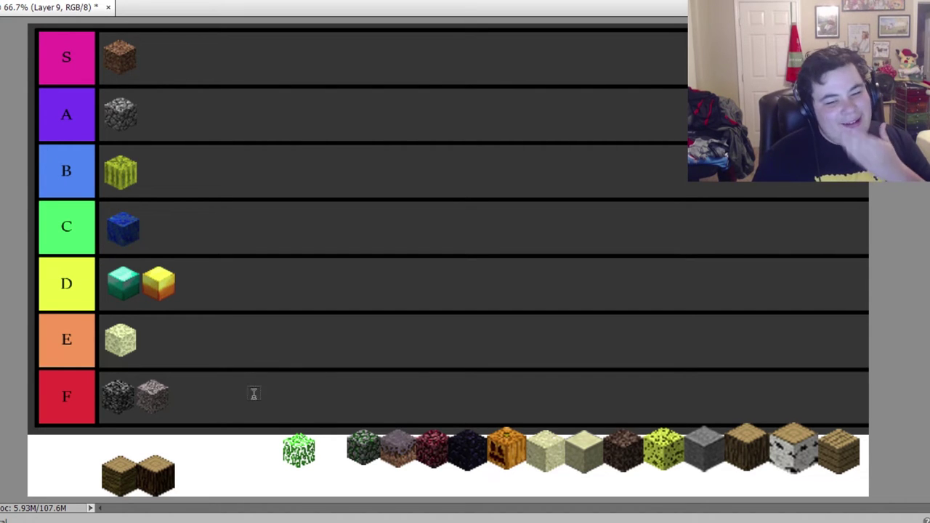
{"action": "key", "text": "alt+bracketright"}
- Move the bright green leaves block into row E
{"action": "key", "text": "ctrl+t"}
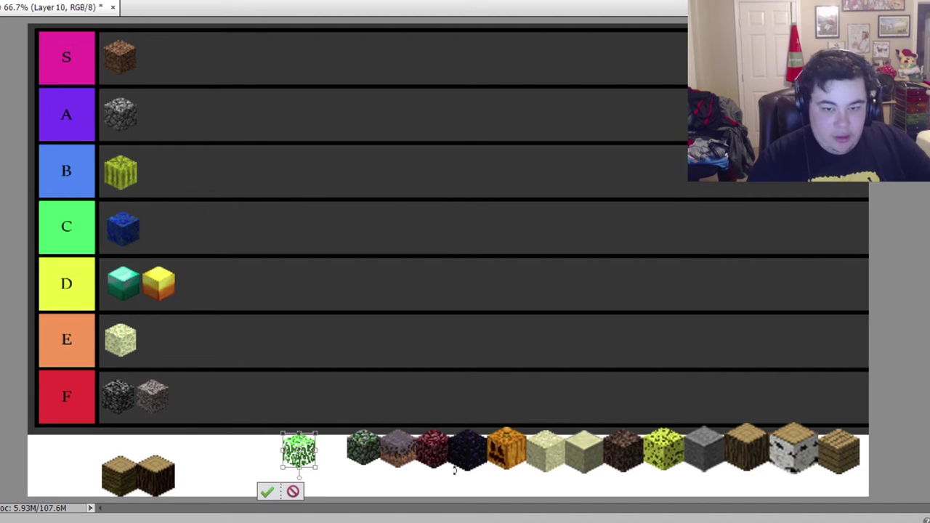
{"action": "mouse_move", "coordinate": [309, 457]}
{"action": "left_mouse_down"}
{"action": "mouse_move", "coordinate": [293, 259]}
{"action": "mouse_move", "coordinate": [282, 247]}
{"action": "mouse_move", "coordinate": [391, 239]}
{"action": "mouse_move", "coordinate": [542, 168]}
{"action": "mouse_move", "coordinate": [305, 192]}
{"action": "mouse_move", "coordinate": [221, 185]}
{"action": "mouse_move", "coordinate": [216, 164]}
{"action": "mouse_move", "coordinate": [166, 114]}
{"action": "mouse_move", "coordinate": [170, 177]}
{"action": "mouse_move", "coordinate": [162, 73]}
{"action": "mouse_move", "coordinate": [174, 211]}
{"action": "mouse_move", "coordinate": [155, 66]}
{"action": "mouse_move", "coordinate": [167, 116]}
{"action": "mouse_move", "coordinate": [166, 222]}
{"action": "mouse_move", "coordinate": [207, 305]}
{"action": "mouse_move", "coordinate": [174, 350]}
{"action": "mouse_move", "coordinate": [165, 347]}
{"action": "left_mouse_up"}
{"action": "right_click", "coordinate": [221, 183]}
{"action": "left_click", "coordinate": [218, 168]}
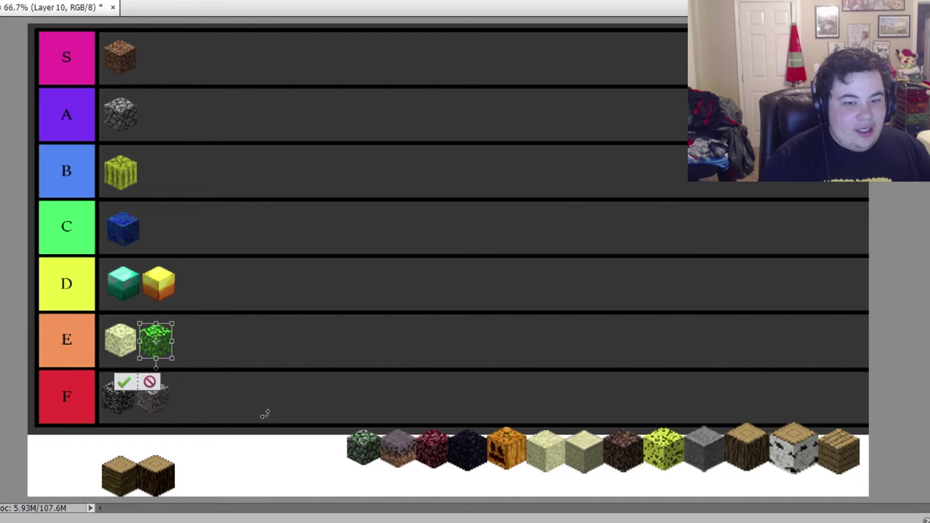
{"action": "left_click", "coordinate": [125, 384]}
- Keep the yellow-green block in row B and move the mossy block into row S
{"action": "key", "text": "alt+bracketright"}
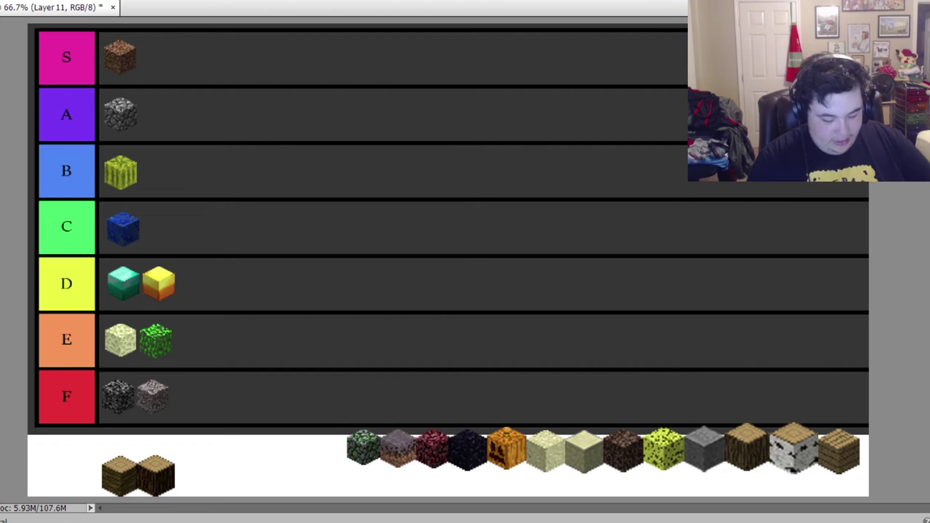
{"action": "key", "text": "ctrl+t"}
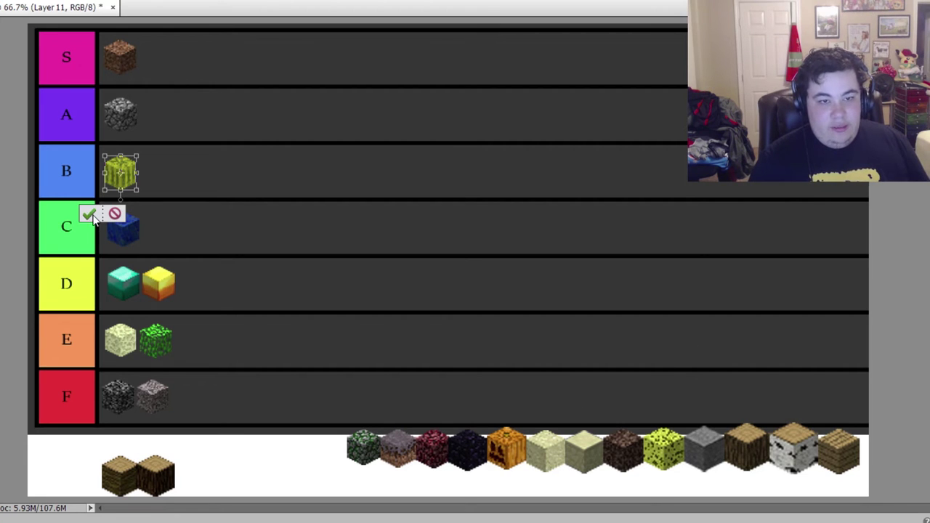
{"action": "key", "text": "Return"}
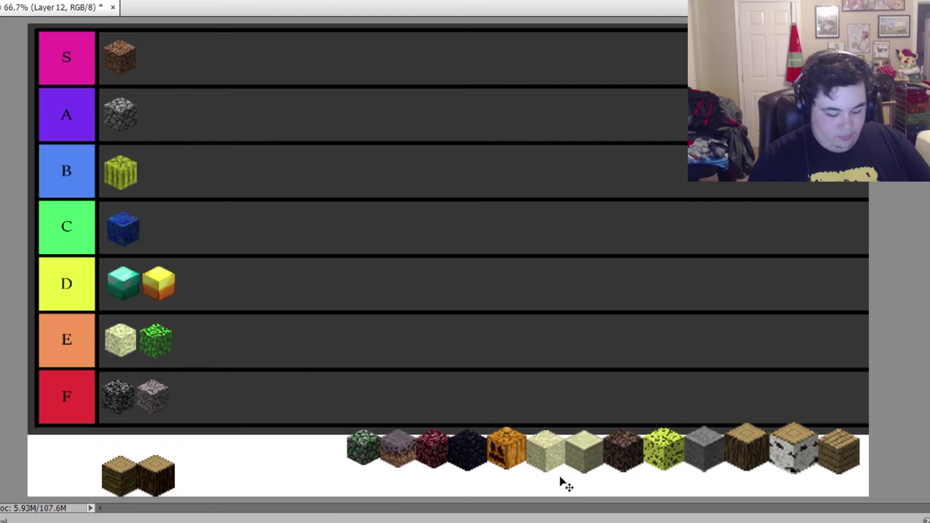
{"action": "key", "text": "ctrl+t"}
{"action": "mouse_move", "coordinate": [374, 452]}
{"action": "left_mouse_down"}
{"action": "mouse_move", "coordinate": [122, 50]}
{"action": "mouse_move", "coordinate": [173, 64]}
{"action": "left_mouse_up"}
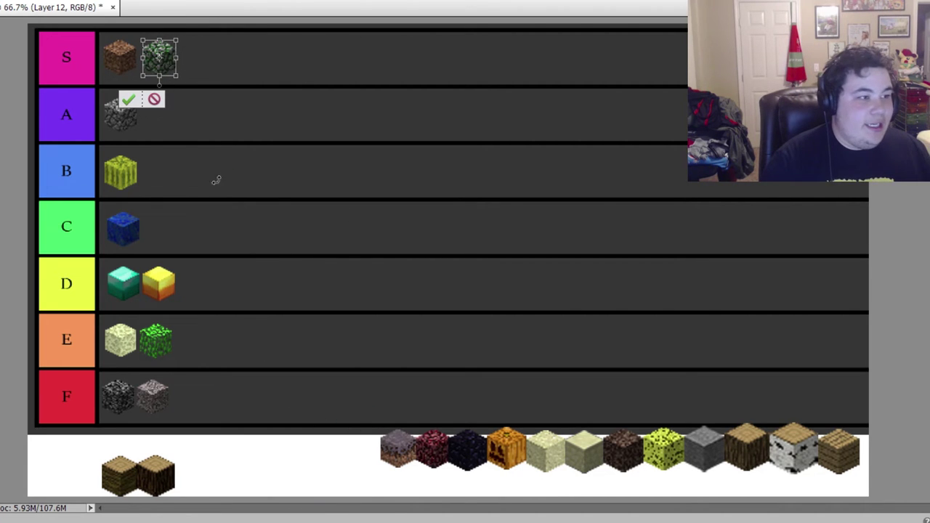
{"action": "left_click", "coordinate": [129, 99]}
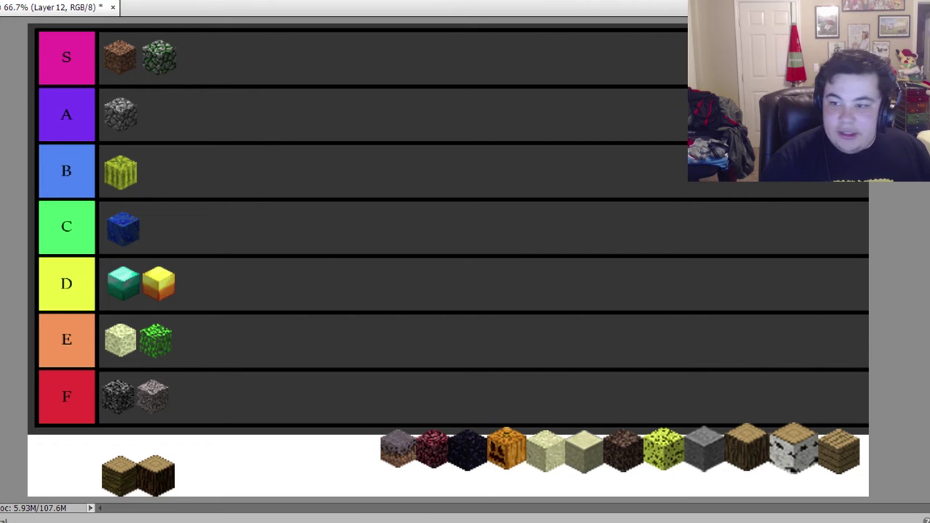
- Move the purple-topped block into row S
{"action": "key", "text": "ctrl+j"}
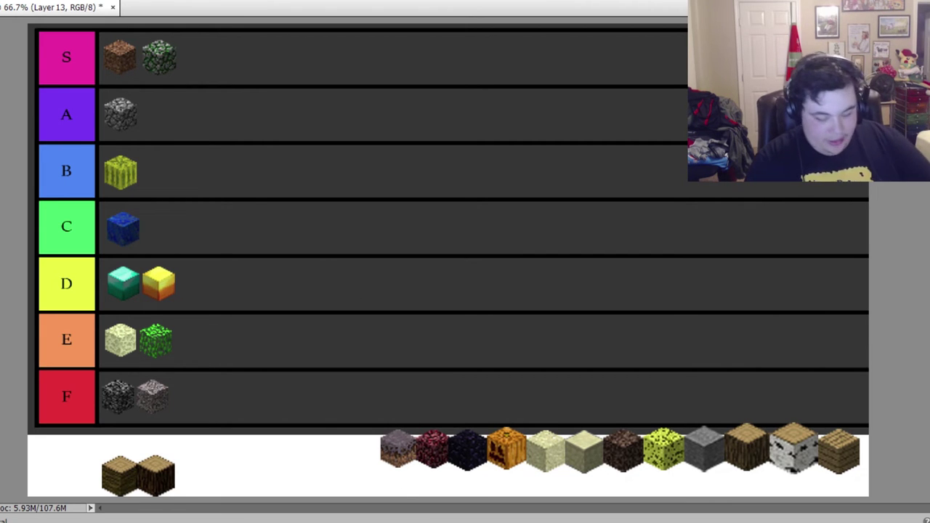
{"action": "key", "text": "ctrl+t"}
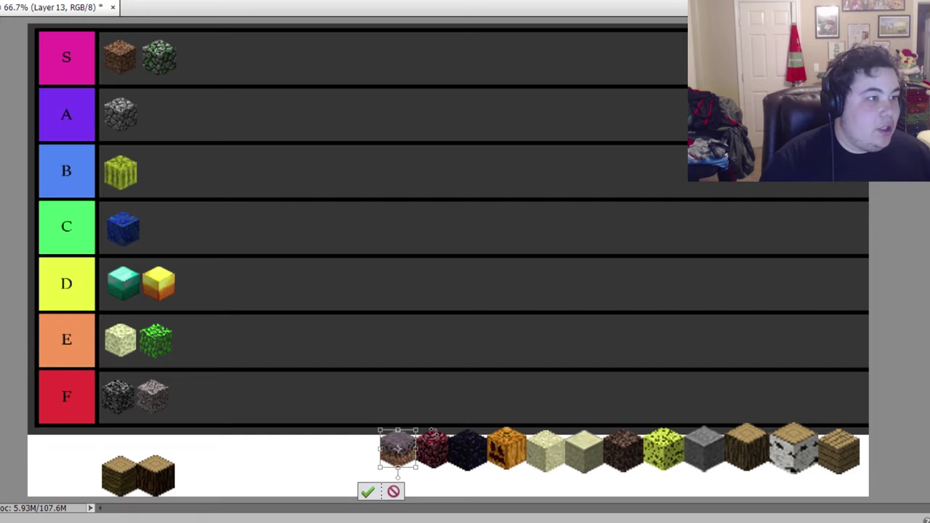
{"action": "mouse_move", "coordinate": [398, 449]}
{"action": "left_mouse_down"}
{"action": "mouse_move", "coordinate": [402, 290]}
{"action": "mouse_move", "coordinate": [245, 81]}
{"action": "mouse_move", "coordinate": [213, 66]}
{"action": "left_mouse_up"}
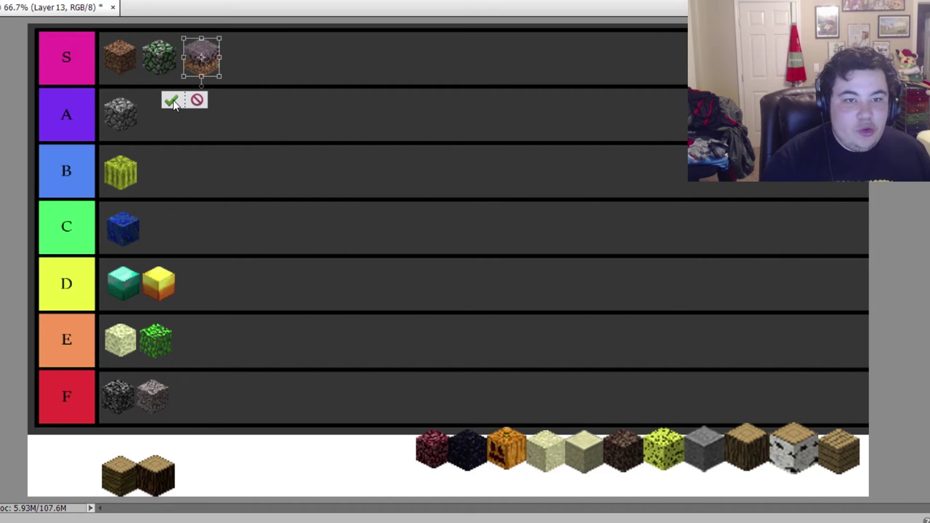
{"action": "left_click", "coordinate": [173, 102]}
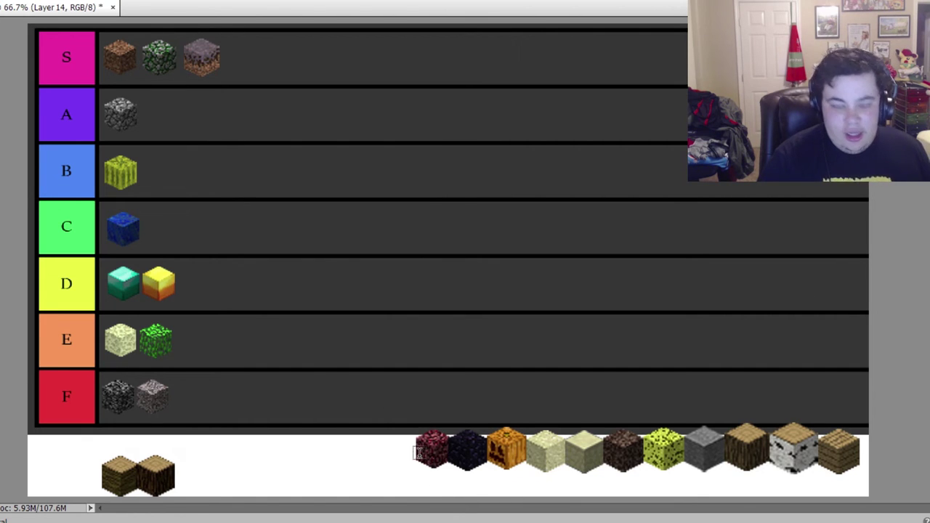
- Place the red block beside the striped block in row B
{"action": "left_click", "coordinate": [421, 462]}
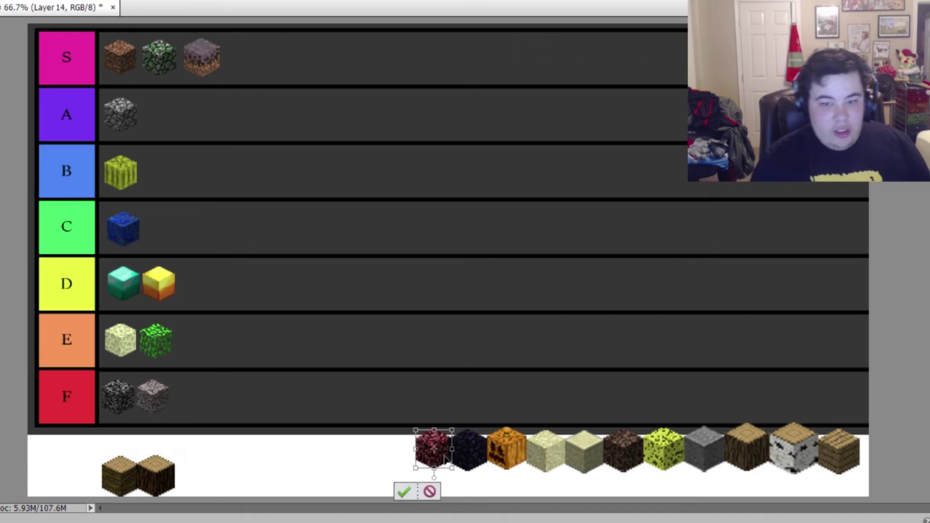
{"action": "mouse_move", "coordinate": [421, 462]}
{"action": "left_mouse_down"}
{"action": "mouse_move", "coordinate": [247, 187]}
{"action": "mouse_move", "coordinate": [181, 121]}
{"action": "mouse_move", "coordinate": [166, 125]}
{"action": "mouse_move", "coordinate": [198, 131]}
{"action": "mouse_move", "coordinate": [175, 125]}
{"action": "left_mouse_up"}
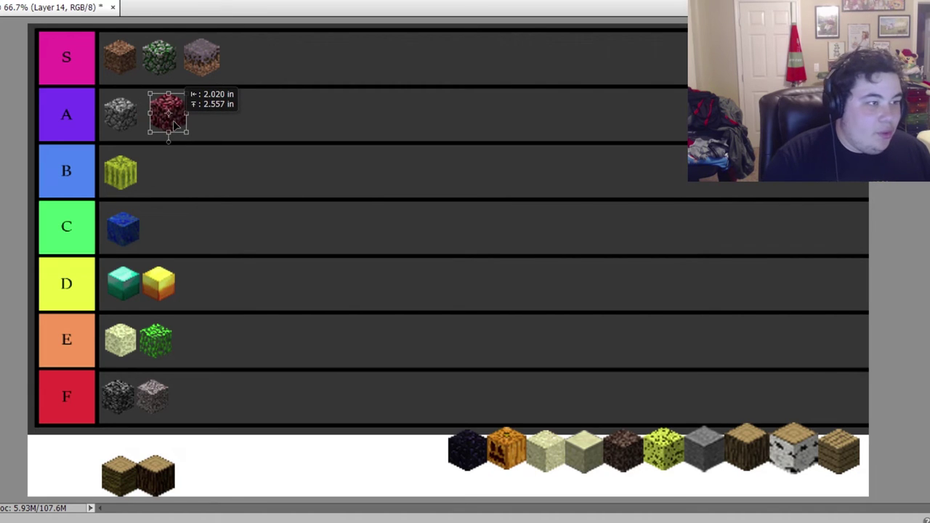
{"action": "left_click_drag", "start_coordinate": [175, 126], "coordinate": [167, 185]}
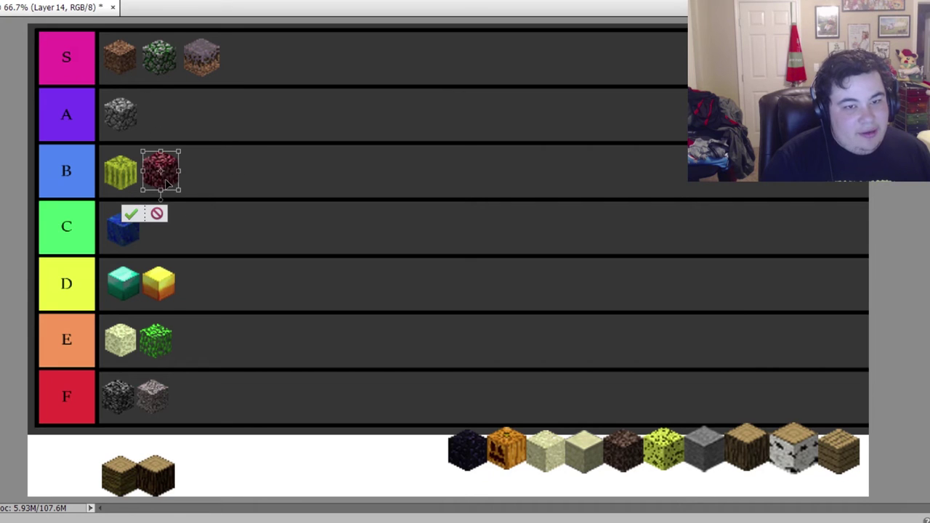
{"action": "left_click", "coordinate": [131, 214]}
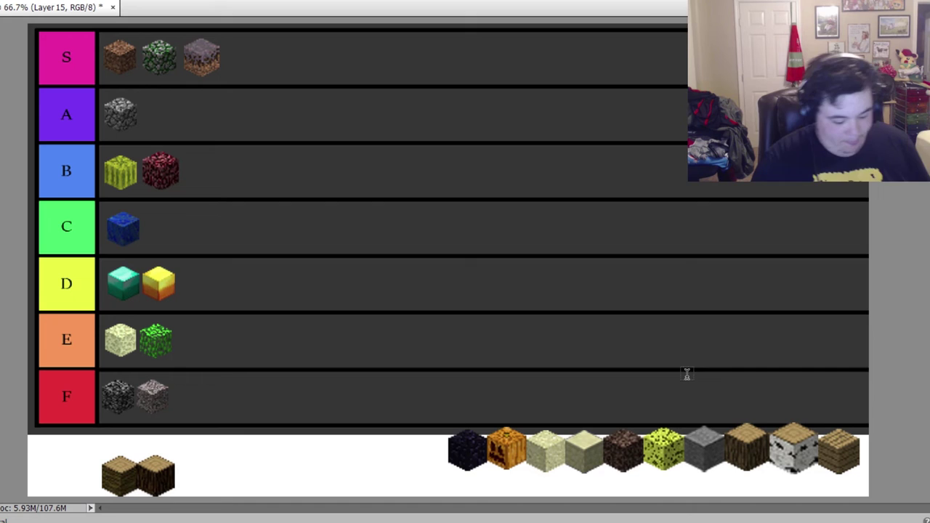
- Place the black obsidian block beside the grey block in row A
{"action": "left_click", "coordinate": [483, 447]}
{"action": "mouse_move", "coordinate": [483, 448]}
{"action": "left_mouse_down"}
{"action": "mouse_move", "coordinate": [225, 211]}
{"action": "mouse_move", "coordinate": [268, 245]}
{"action": "mouse_move", "coordinate": [183, 106]}
{"action": "mouse_move", "coordinate": [147, 114]}
{"action": "left_mouse_up"}
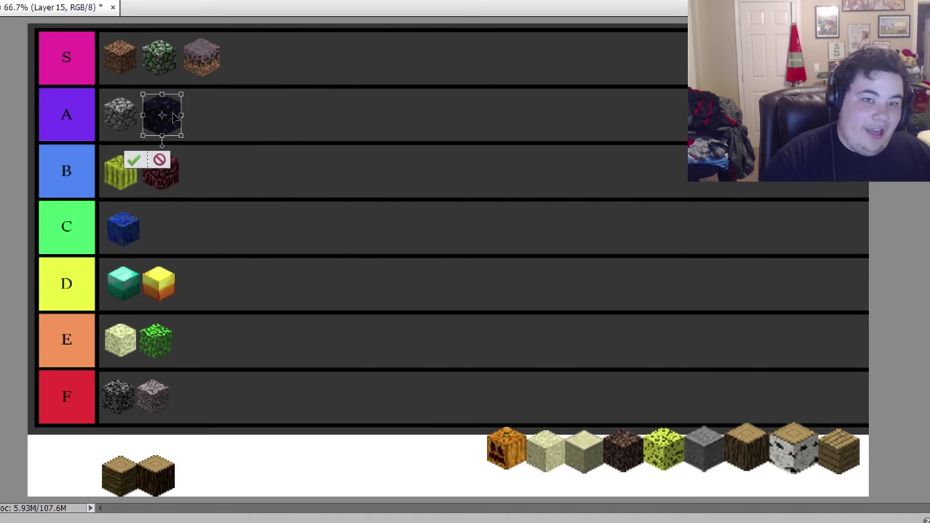
{"action": "left_click", "coordinate": [133, 160]}
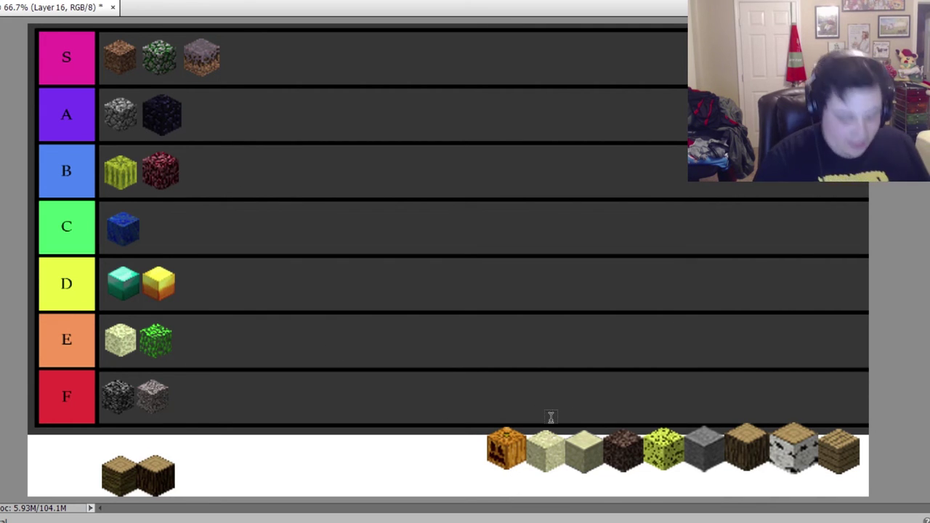
{"action": "key", "text": "ctrl+t"}
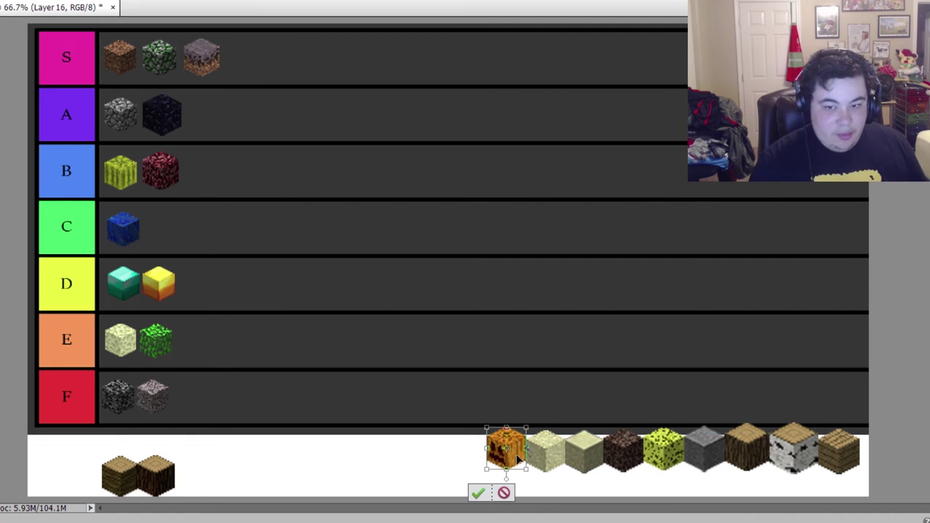
- Put the jack-o'-lantern block in row F and the sand block in row E
{"action": "mouse_move", "coordinate": [518, 457]}
{"action": "left_mouse_down"}
{"action": "mouse_move", "coordinate": [516, 433]}
{"action": "mouse_move", "coordinate": [428, 367]}
{"action": "mouse_move", "coordinate": [277, 381]}
{"action": "mouse_move", "coordinate": [205, 411]}
{"action": "left_mouse_up"}
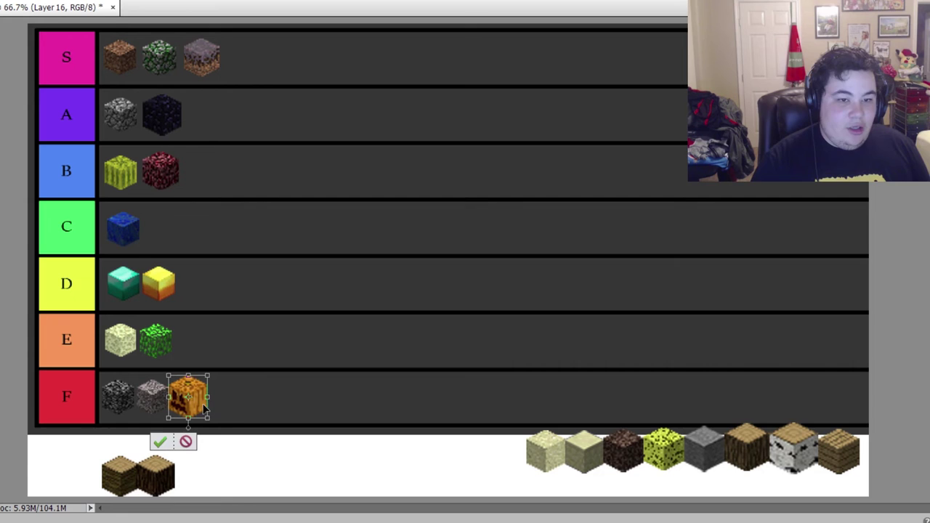
{"action": "left_click", "coordinate": [160, 441]}
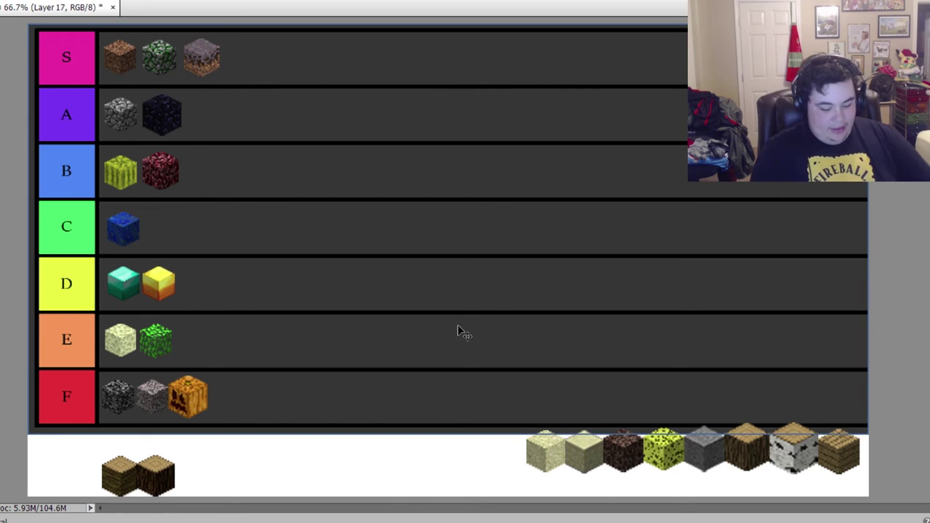
{"action": "key", "text": "ctrl+t"}
{"action": "mouse_move", "coordinate": [531, 453]}
{"action": "left_mouse_down"}
{"action": "mouse_move", "coordinate": [231, 412]}
{"action": "mouse_move", "coordinate": [246, 411]}
{"action": "mouse_move", "coordinate": [233, 373]}
{"action": "mouse_move", "coordinate": [208, 354]}
{"action": "left_mouse_up"}
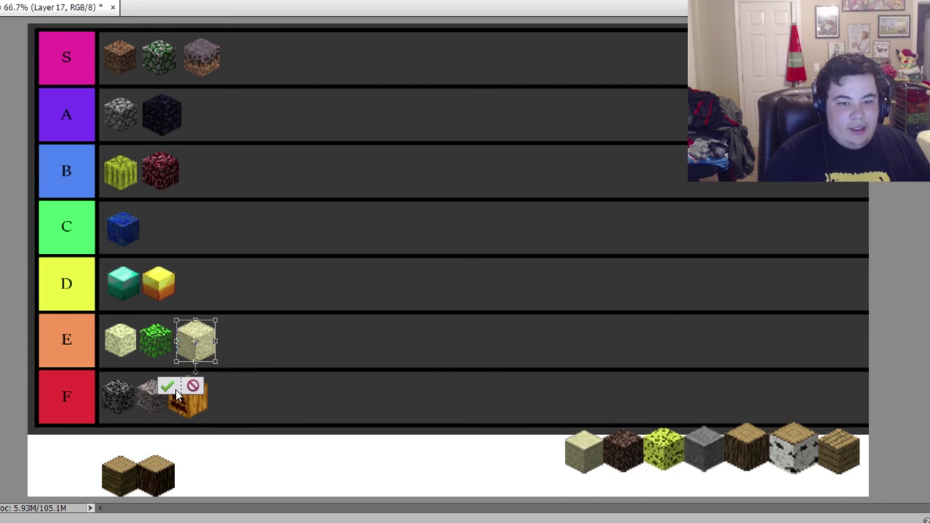
{"action": "key", "text": "Return"}
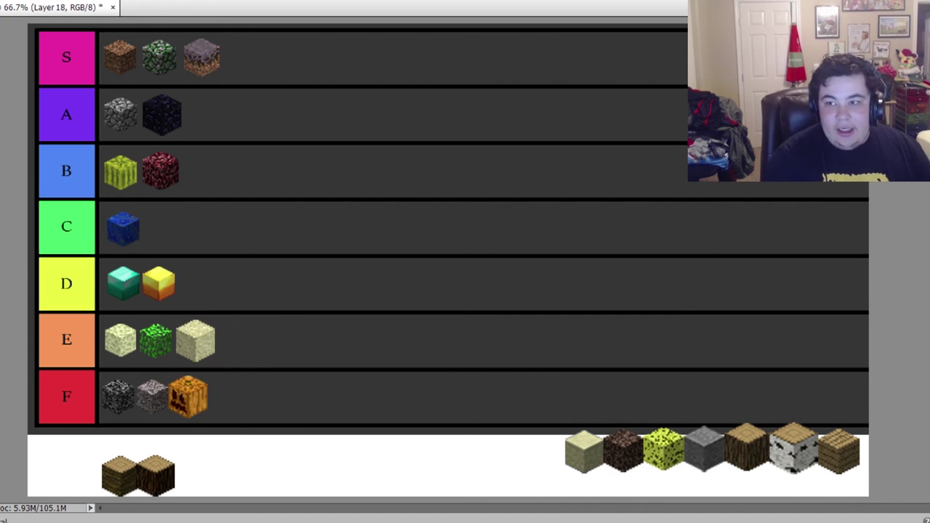
- Place the pale block beside the pumpkin in row F
{"action": "left_click", "coordinate": [585, 451]}
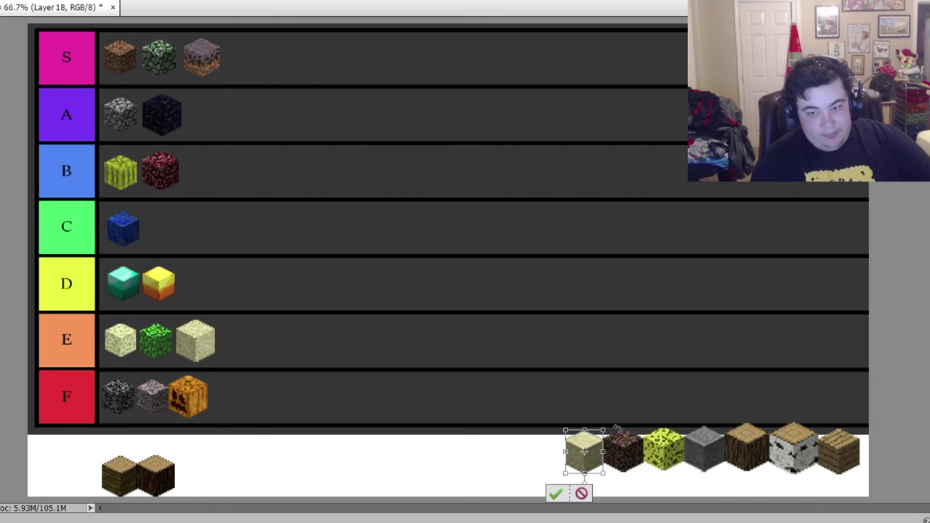
{"action": "mouse_move", "coordinate": [599, 473]}
{"action": "left_mouse_down"}
{"action": "mouse_move", "coordinate": [600, 449]}
{"action": "mouse_move", "coordinate": [252, 218]}
{"action": "mouse_move", "coordinate": [271, 438]}
{"action": "mouse_move", "coordinate": [249, 412]}
{"action": "mouse_move", "coordinate": [236, 415]}
{"action": "left_mouse_up"}
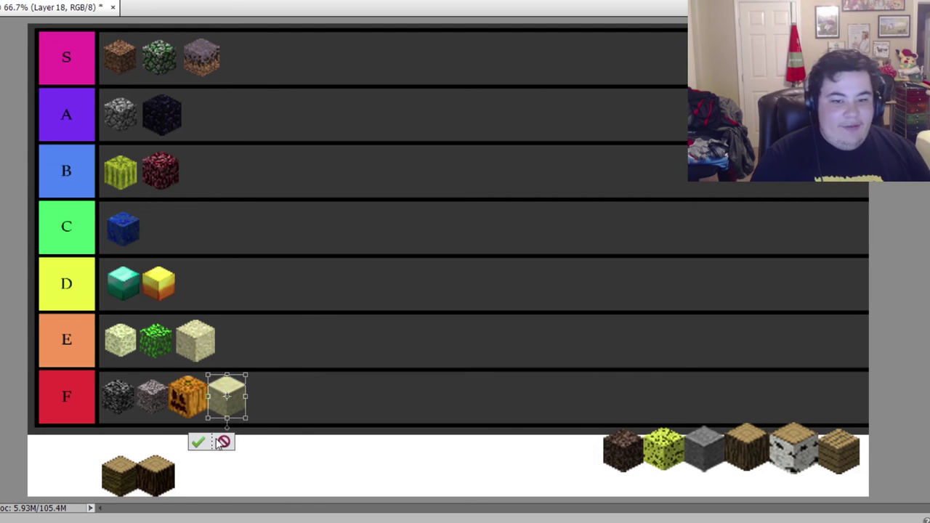
{"action": "key", "text": "Return"}
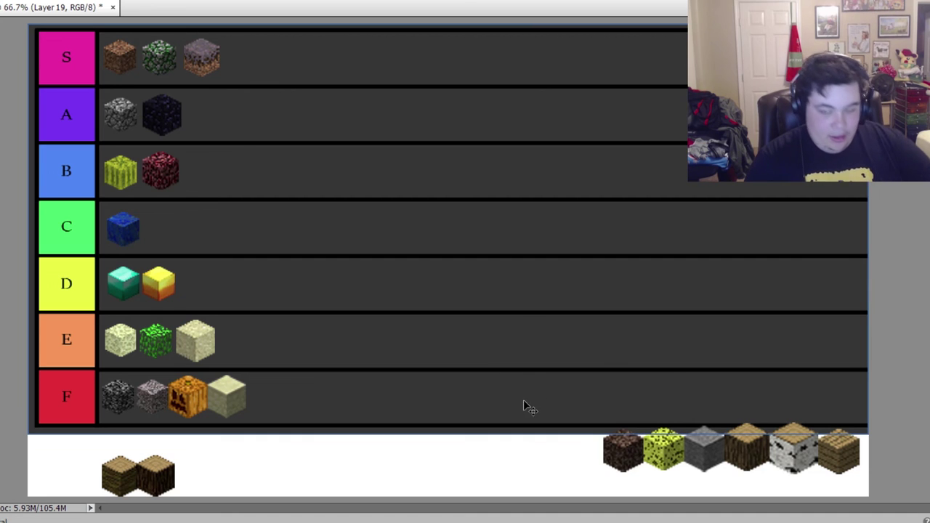
- Move the dark brown block into row D beside the gold block
{"action": "left_click", "coordinate": [602, 451]}
{"action": "mouse_move", "coordinate": [629, 466]}
{"action": "left_mouse_down"}
{"action": "mouse_move", "coordinate": [264, 243]}
{"action": "mouse_move", "coordinate": [208, 298]}
{"action": "left_mouse_up"}
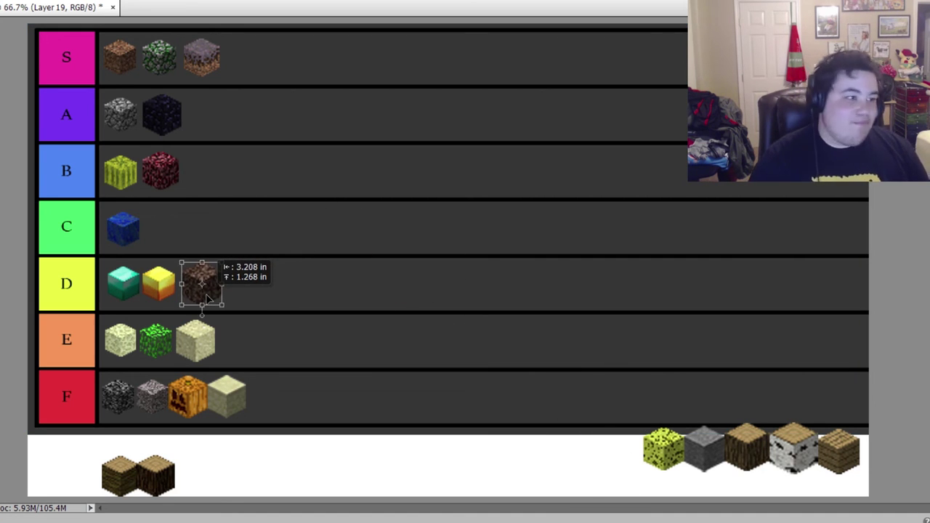
{"action": "left_click_drag", "start_coordinate": [209, 298], "coordinate": [209, 298]}
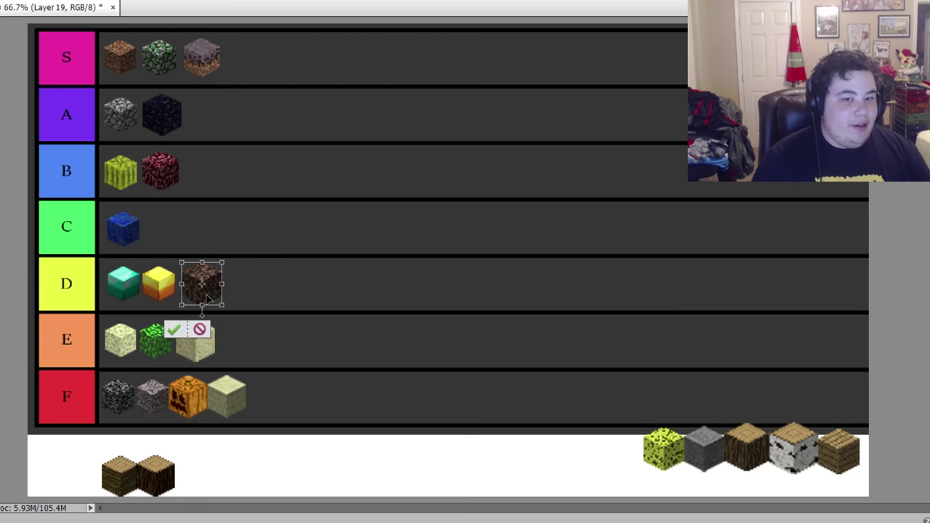
{"action": "left_click", "coordinate": [181, 331]}
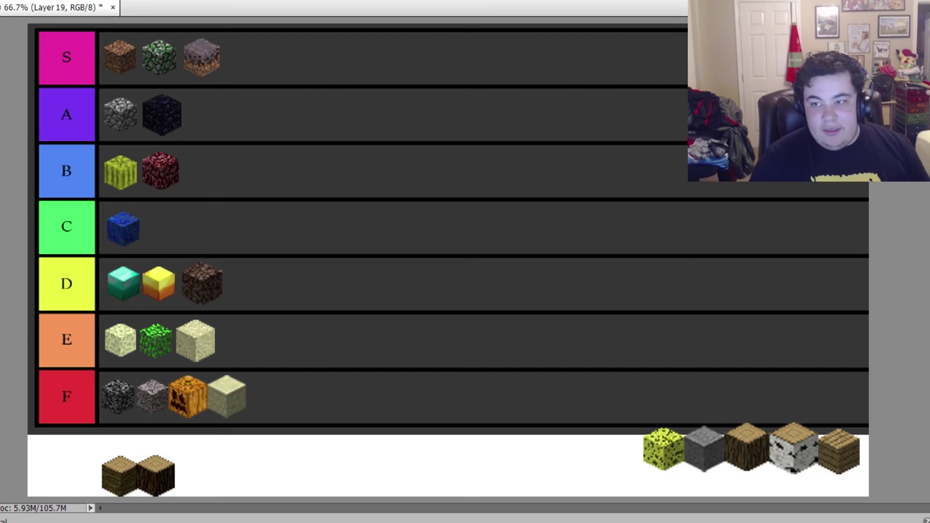
- Move the yellow sponge block into row S
{"action": "left_click", "coordinate": [663, 449]}
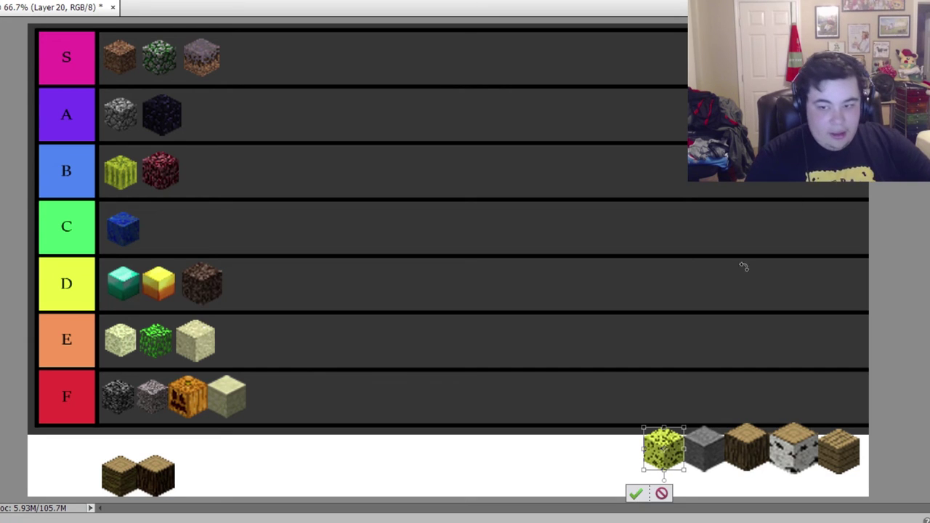
{"action": "mouse_move", "coordinate": [670, 455]}
{"action": "left_mouse_down"}
{"action": "mouse_move", "coordinate": [640, 384]}
{"action": "mouse_move", "coordinate": [234, 65]}
{"action": "mouse_move", "coordinate": [254, 65]}
{"action": "left_mouse_up"}
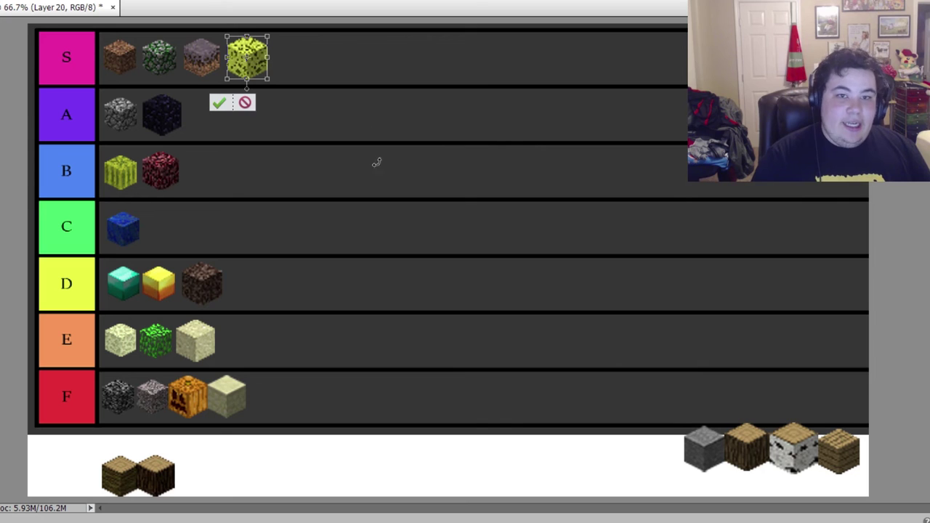
{"action": "left_click", "coordinate": [217, 104]}
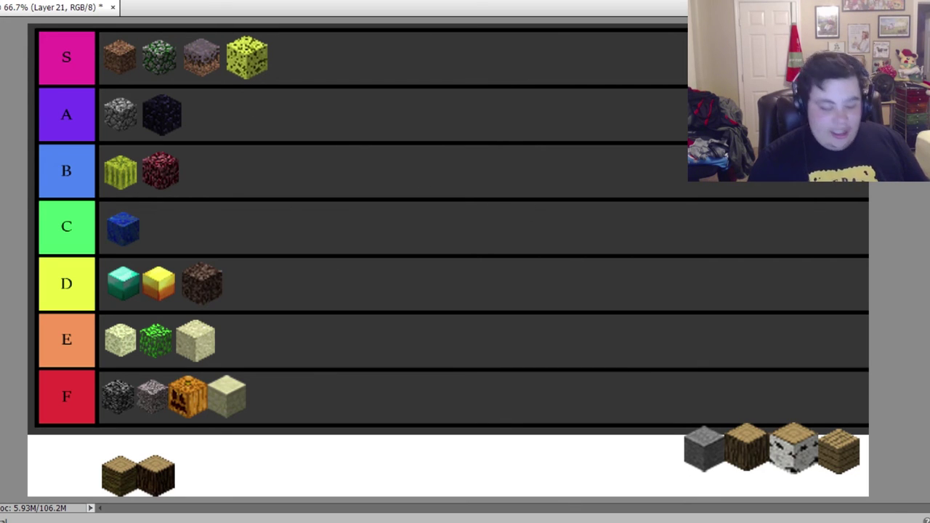
- Move the grey stone block into row C
{"action": "key", "text": "ctrl+t"}
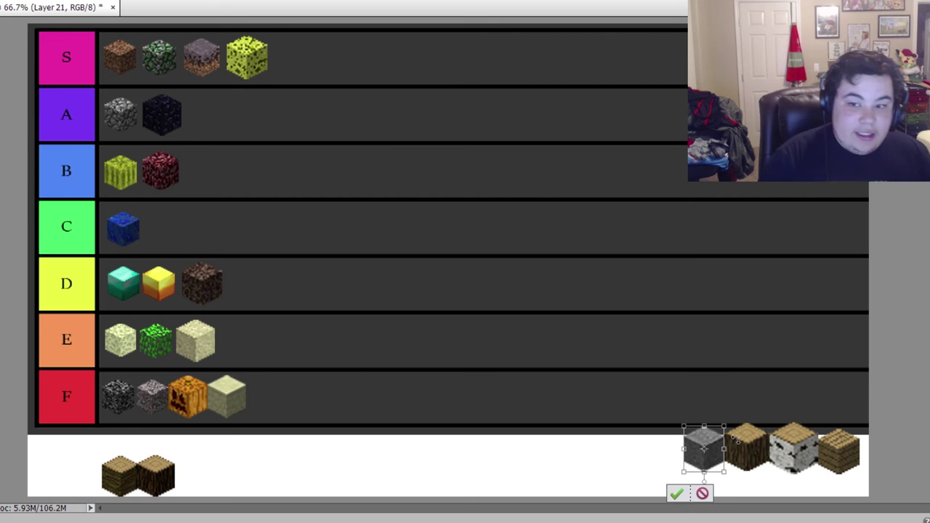
{"action": "mouse_move", "coordinate": [705, 466]}
{"action": "left_mouse_down"}
{"action": "mouse_move", "coordinate": [661, 363]}
{"action": "mouse_move", "coordinate": [429, 211]}
{"action": "mouse_move", "coordinate": [430, 190]}
{"action": "mouse_move", "coordinate": [396, 178]}
{"action": "mouse_move", "coordinate": [442, 151]}
{"action": "mouse_move", "coordinate": [338, 162]}
{"action": "mouse_move", "coordinate": [360, 219]}
{"action": "mouse_move", "coordinate": [375, 365]}
{"action": "mouse_move", "coordinate": [248, 181]}
{"action": "mouse_move", "coordinate": [251, 102]}
{"action": "mouse_move", "coordinate": [213, 233]}
{"action": "mouse_move", "coordinate": [180, 234]}
{"action": "left_mouse_up"}
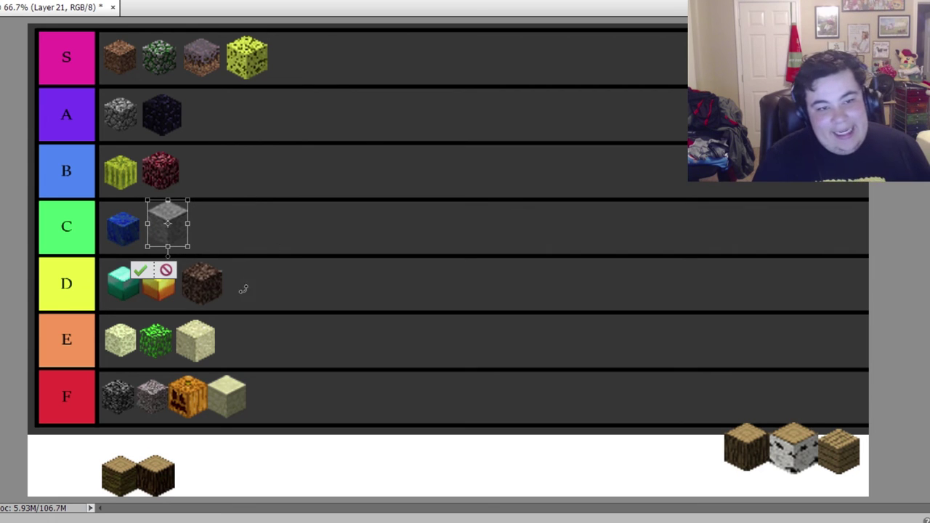
{"action": "left_click", "coordinate": [176, 240]}
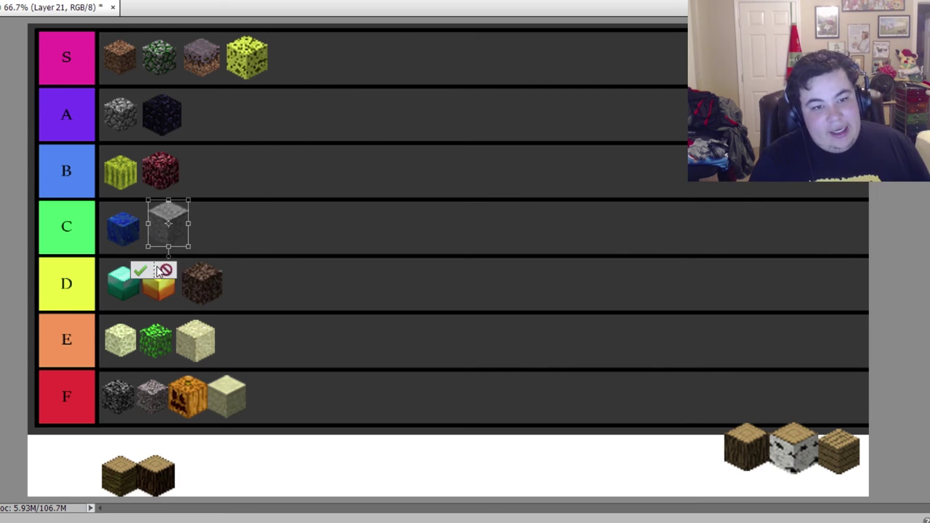
{"action": "key", "text": "Return"}
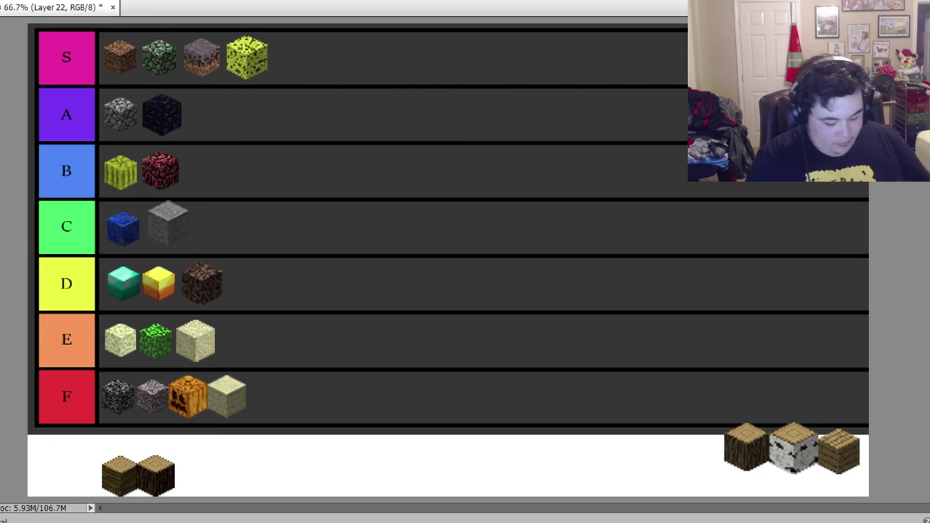
- Move the oak log block into row F
{"action": "key", "text": "Return"}
{"action": "mouse_move", "coordinate": [762, 460]}
{"action": "left_mouse_down"}
{"action": "mouse_move", "coordinate": [597, 435]}
{"action": "mouse_move", "coordinate": [364, 350]}
{"action": "mouse_move", "coordinate": [254, 351]}
{"action": "mouse_move", "coordinate": [269, 364]}
{"action": "mouse_move", "coordinate": [280, 406]}
{"action": "left_mouse_up"}
{"action": "left_click", "coordinate": [243, 444]}
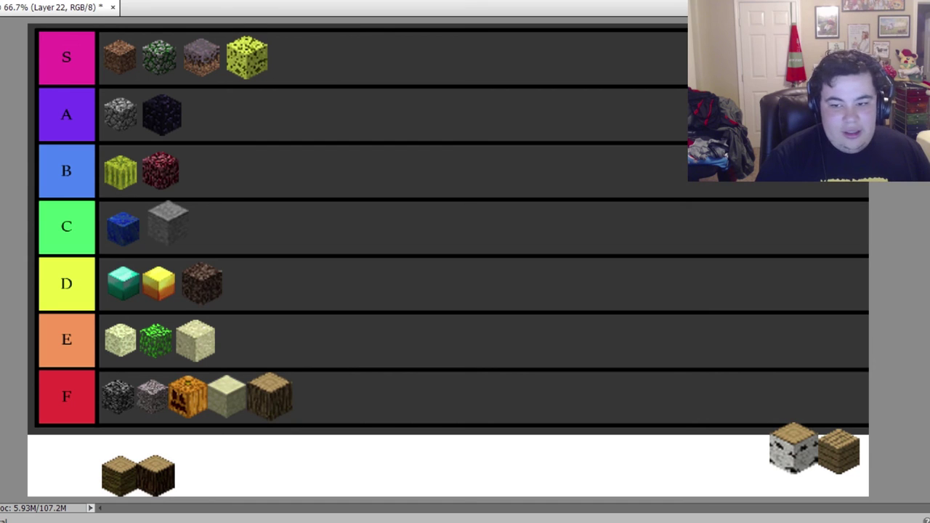
- Move the birch log block into row S
{"action": "key", "text": "alt+bracketright"}
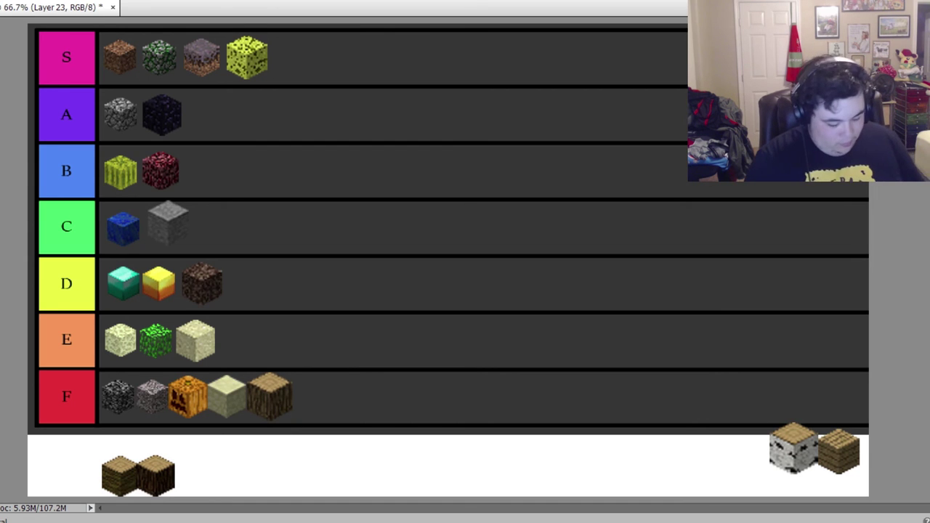
{"action": "left_click", "coordinate": [794, 449]}
{"action": "mouse_move", "coordinate": [807, 429]}
{"action": "left_mouse_down"}
{"action": "mouse_move", "coordinate": [419, 208]}
{"action": "mouse_move", "coordinate": [395, 226]}
{"action": "mouse_move", "coordinate": [410, 214]}
{"action": "mouse_move", "coordinate": [377, 223]}
{"action": "mouse_move", "coordinate": [383, 233]}
{"action": "mouse_move", "coordinate": [267, 212]}
{"action": "mouse_move", "coordinate": [232, 138]}
{"action": "mouse_move", "coordinate": [285, 96]}
{"action": "mouse_move", "coordinate": [310, 60]}
{"action": "mouse_move", "coordinate": [315, 68]}
{"action": "left_mouse_up"}
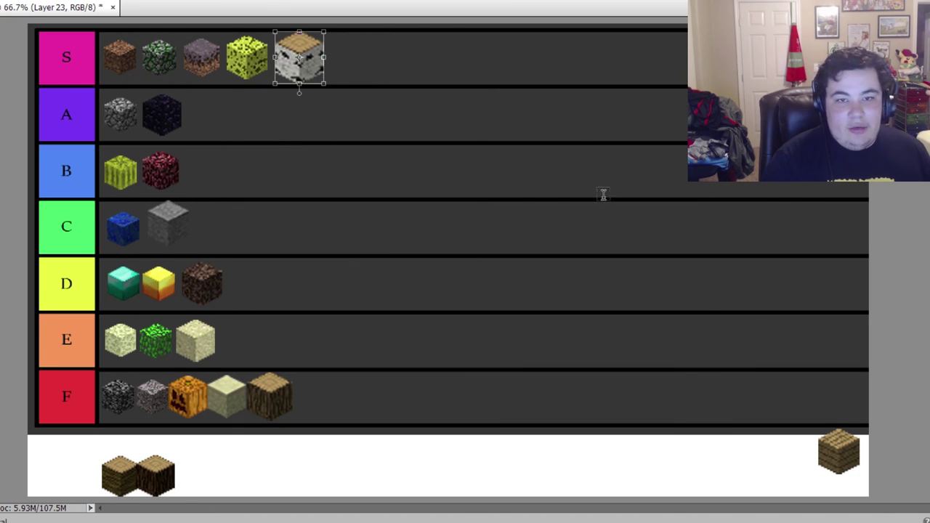
{"action": "key", "text": "Return"}
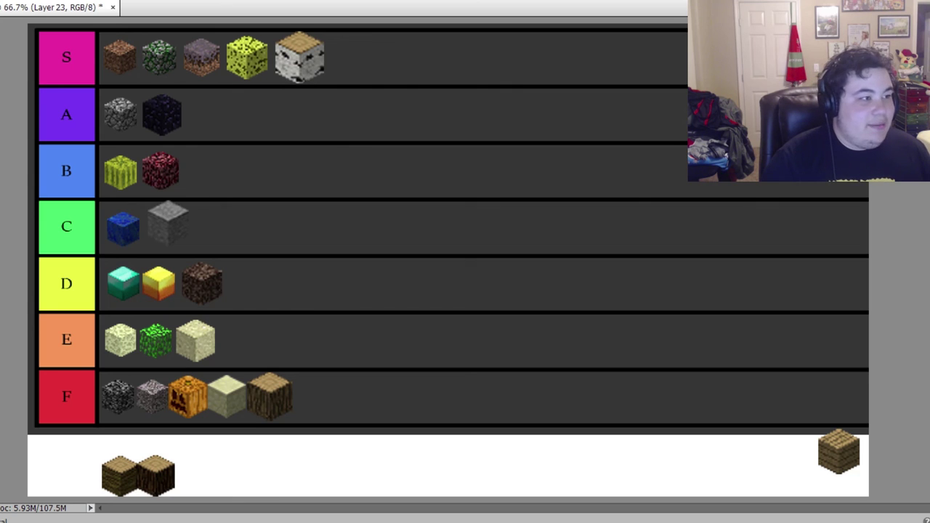
{"action": "key", "text": "ctrl+shift+alt+n"}
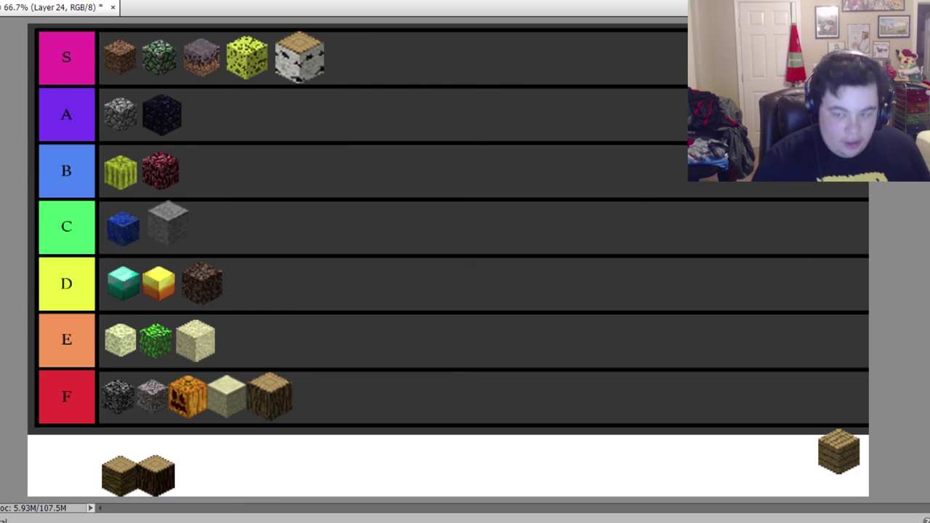
{"action": "key", "text": "ctrl+t"}
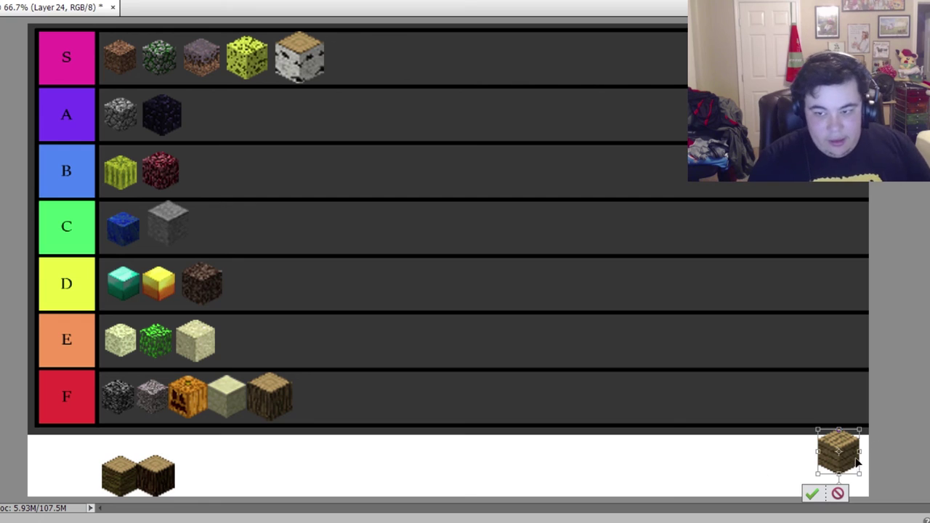
- Move the oak plank block into row C
{"action": "mouse_move", "coordinate": [840, 447]}
{"action": "left_mouse_down"}
{"action": "mouse_move", "coordinate": [394, 180]}
{"action": "mouse_move", "coordinate": [148, 127]}
{"action": "mouse_move", "coordinate": [134, 136]}
{"action": "left_mouse_up"}
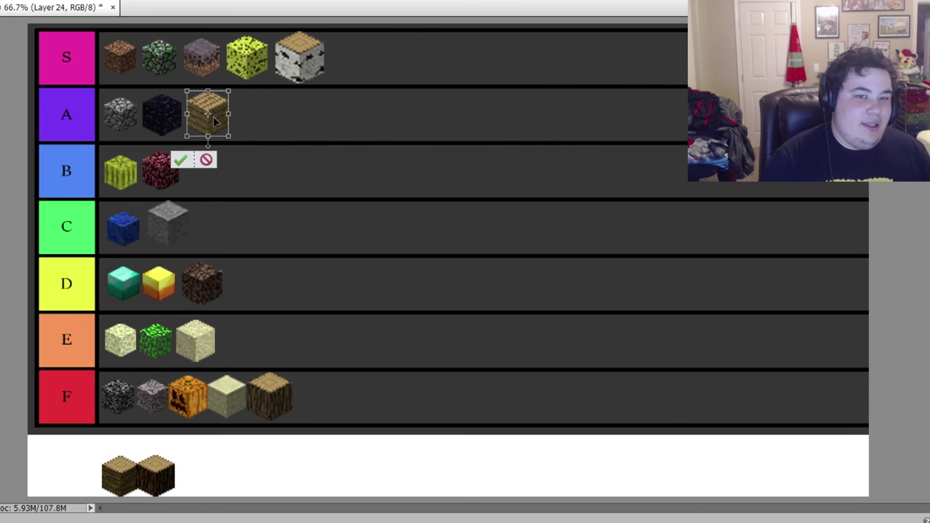
{"action": "mouse_move", "coordinate": [220, 121]}
{"action": "left_mouse_down"}
{"action": "mouse_move", "coordinate": [234, 177]}
{"action": "mouse_move", "coordinate": [206, 175]}
{"action": "mouse_move", "coordinate": [215, 223]}
{"action": "left_mouse_up"}
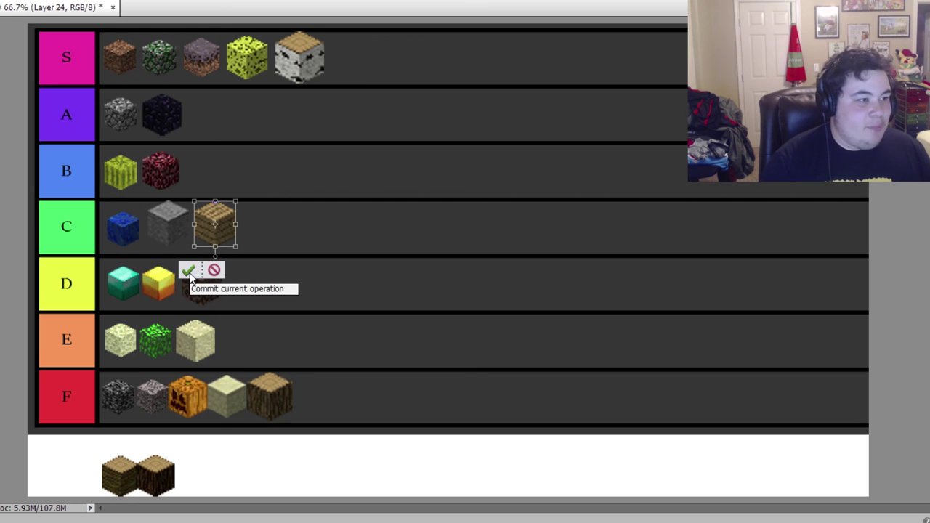
{"action": "left_click", "coordinate": [189, 271]}
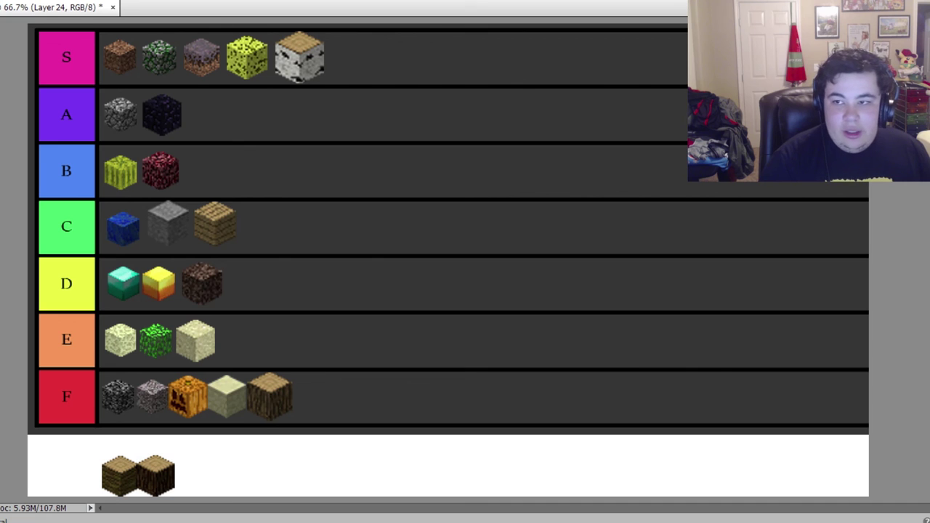
- Move the left log block from the strip into row E
{"action": "key", "text": "ctrl+v"}
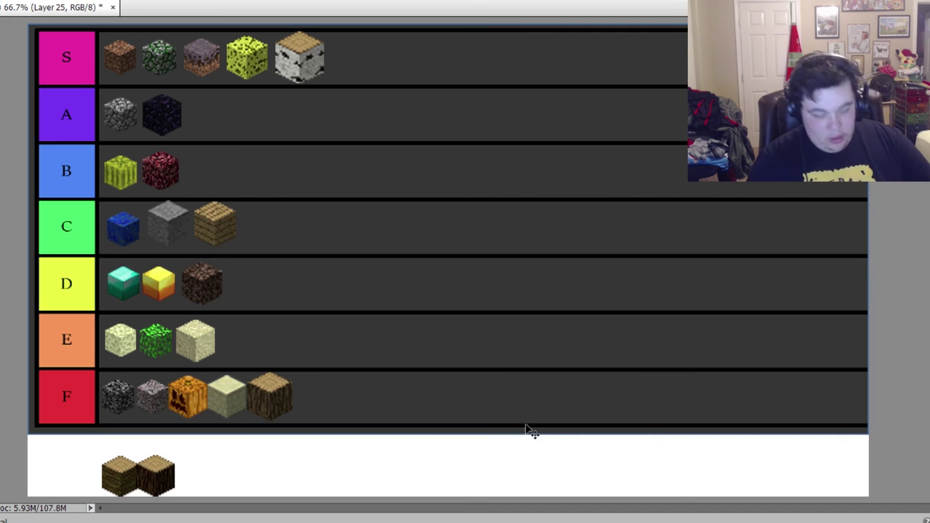
{"action": "key", "text": "ctrl+t"}
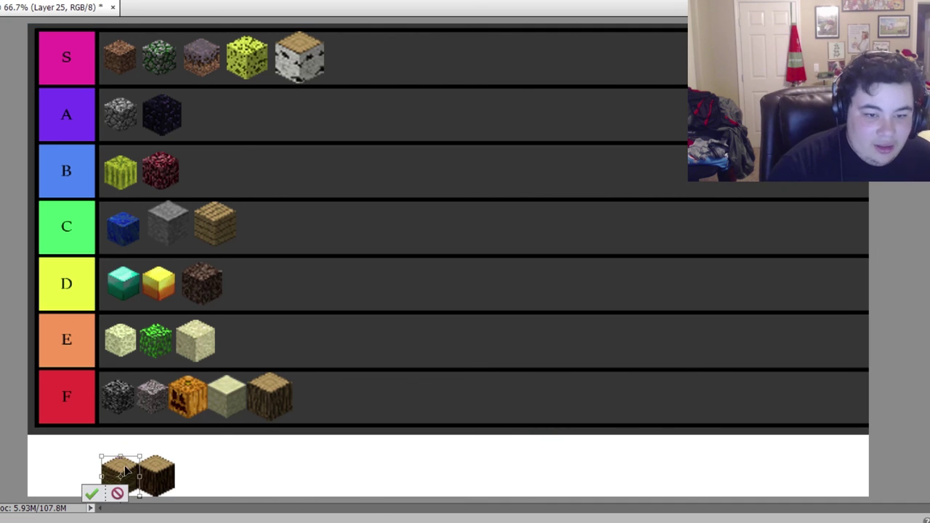
{"action": "mouse_move", "coordinate": [141, 468]}
{"action": "left_mouse_down"}
{"action": "mouse_move", "coordinate": [372, 143]}
{"action": "mouse_move", "coordinate": [487, 231]}
{"action": "mouse_move", "coordinate": [457, 324]}
{"action": "mouse_move", "coordinate": [479, 334]}
{"action": "mouse_move", "coordinate": [308, 321]}
{"action": "mouse_move", "coordinate": [243, 334]}
{"action": "left_mouse_up"}
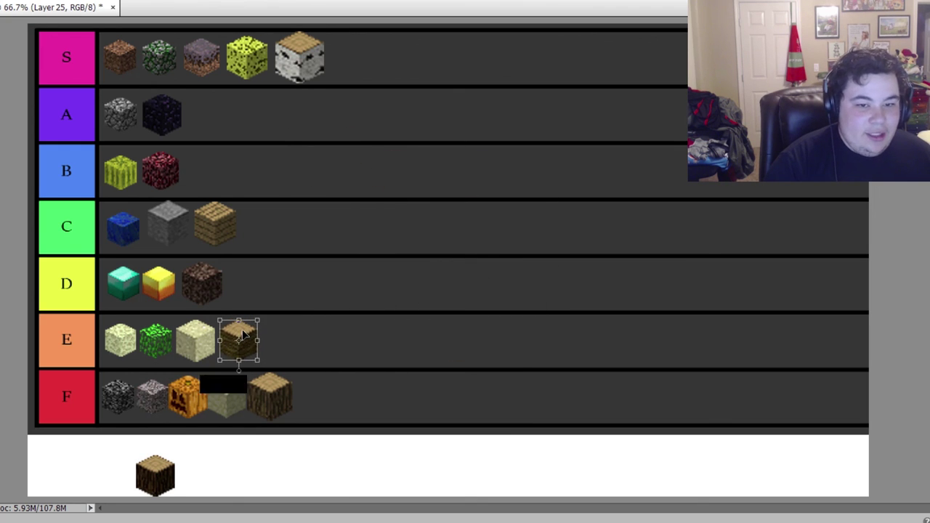
{"action": "left_click", "coordinate": [210, 385]}
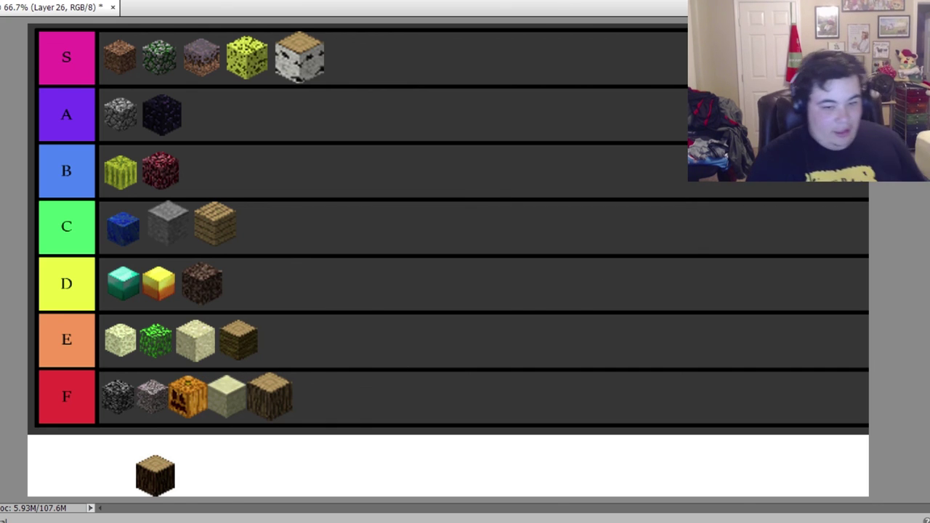
- Move the last dark log block into row A
{"action": "key", "text": "ctrl+v"}
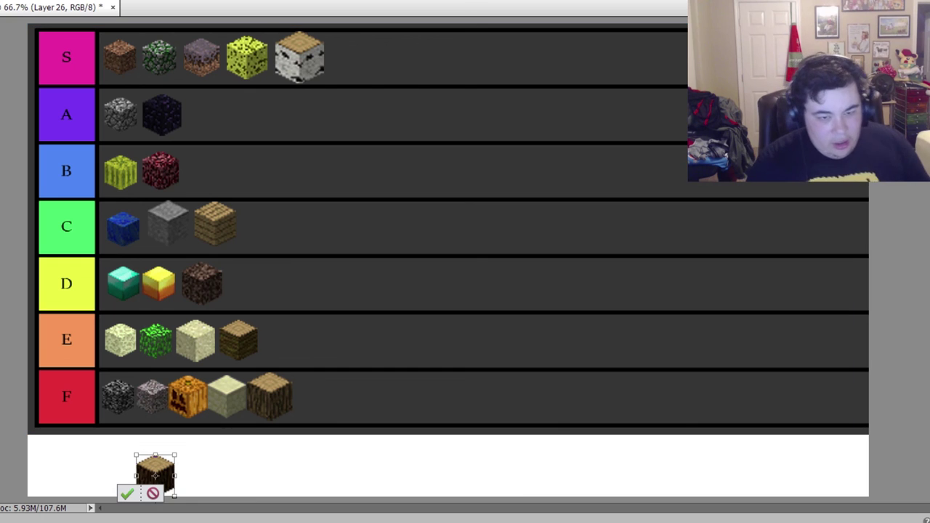
{"action": "mouse_move", "coordinate": [163, 478]}
{"action": "left_mouse_down"}
{"action": "mouse_move", "coordinate": [243, 333]}
{"action": "mouse_move", "coordinate": [326, 294]}
{"action": "mouse_move", "coordinate": [359, 340]}
{"action": "mouse_move", "coordinate": [286, 341]}
{"action": "mouse_move", "coordinate": [243, 174]}
{"action": "mouse_move", "coordinate": [200, 162]}
{"action": "mouse_move", "coordinate": [216, 173]}
{"action": "mouse_move", "coordinate": [204, 115]}
{"action": "mouse_move", "coordinate": [211, 118]}
{"action": "left_mouse_up"}
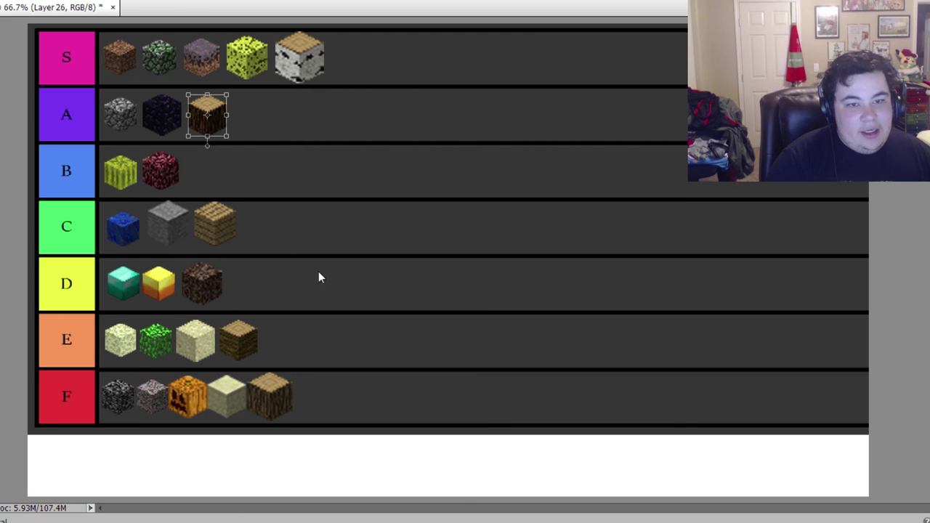
{"action": "key", "text": "Return"}
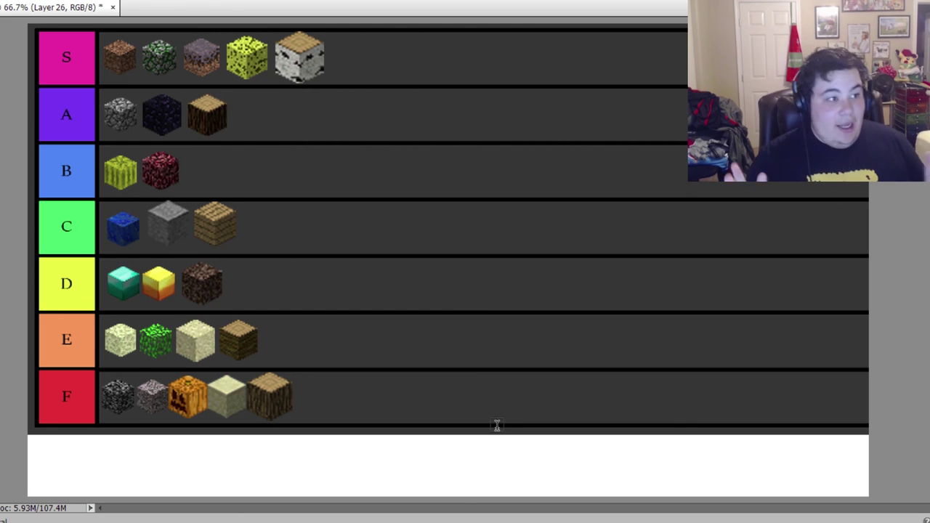